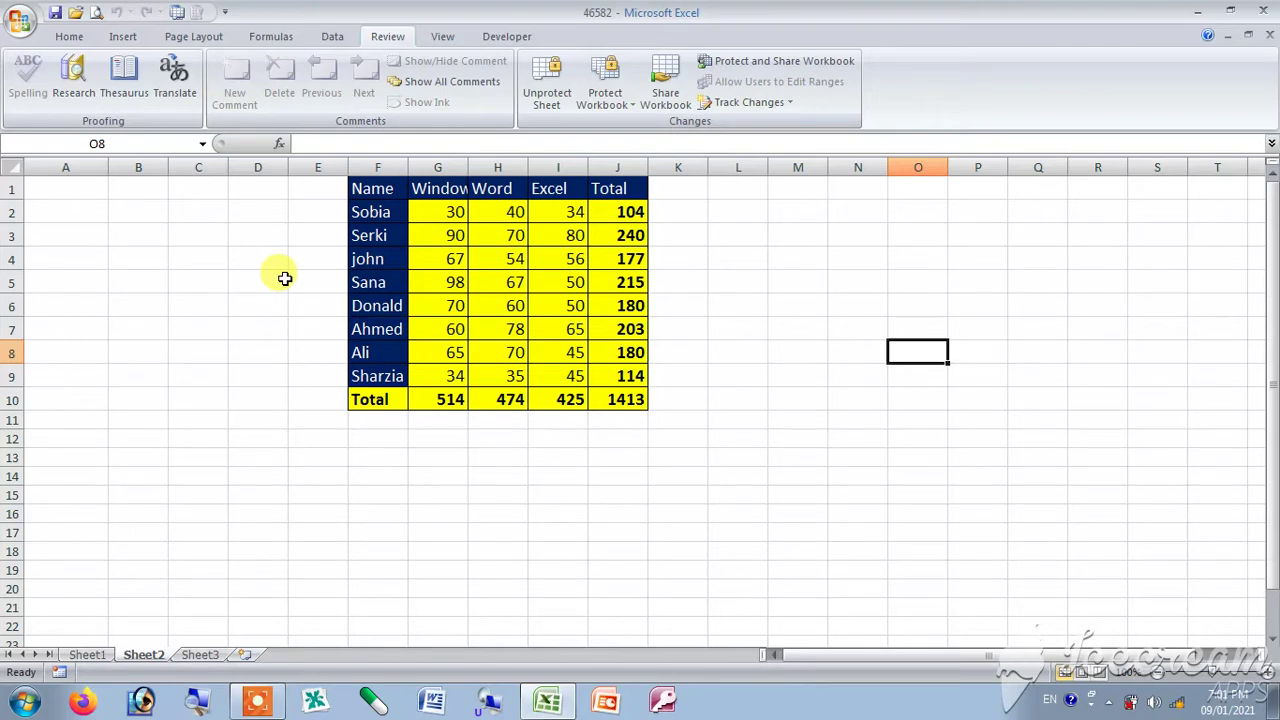
Try editing locked cells D5 and J6, dismissing each read-only warning.
{"action": "left_click", "coordinate": [284, 279]}
{"action": "double_click", "coordinate": [285, 281]}
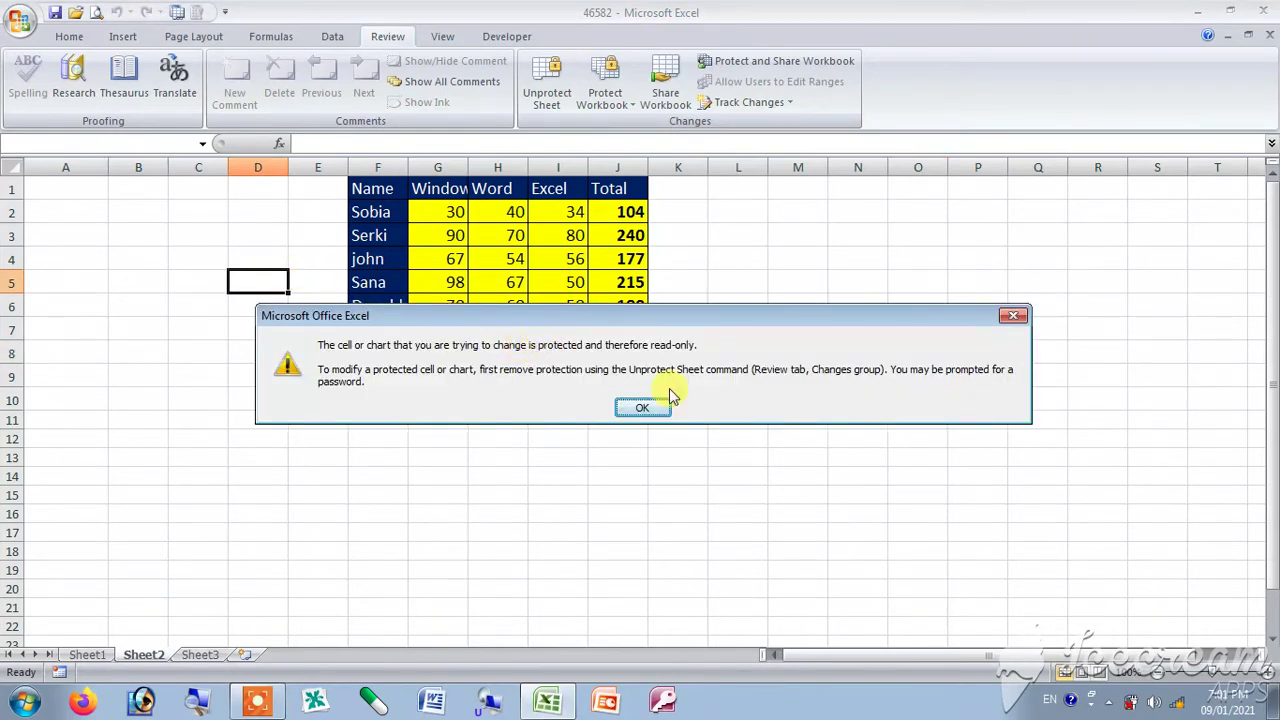
{"action": "left_click", "coordinate": [642, 407]}
{"action": "left_click", "coordinate": [610, 309]}
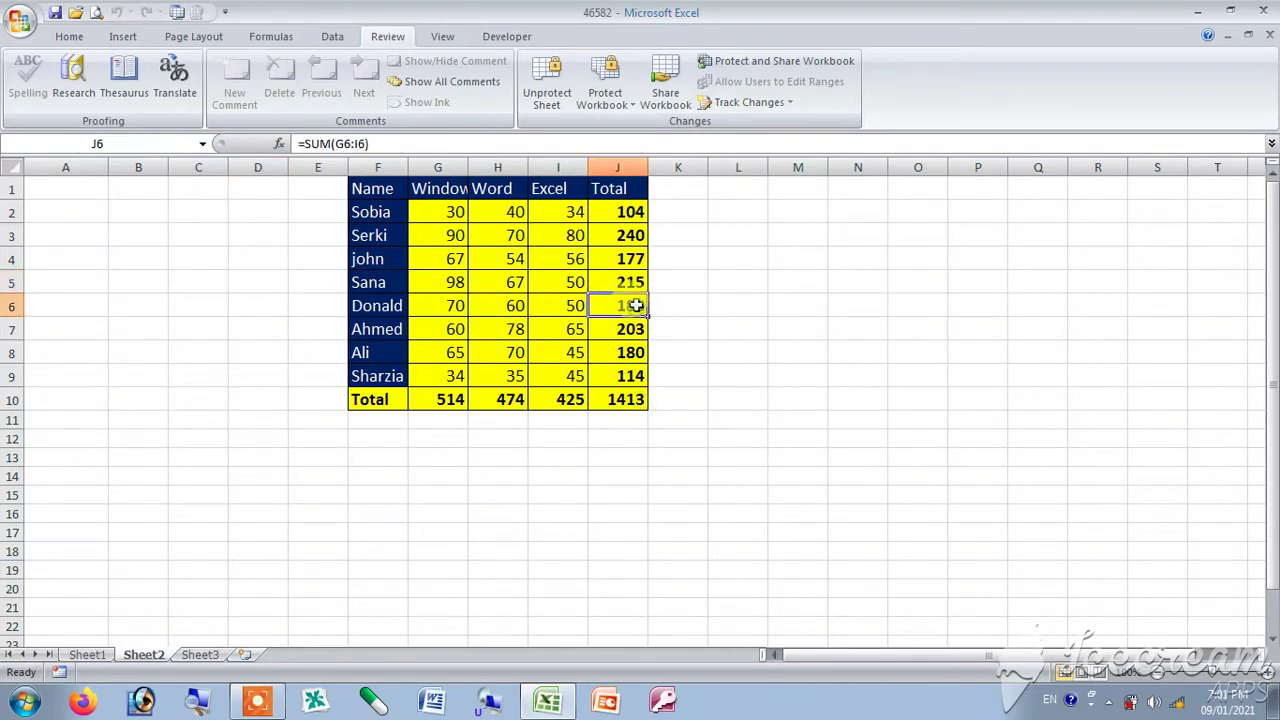
{"action": "double_click", "coordinate": [640, 306]}
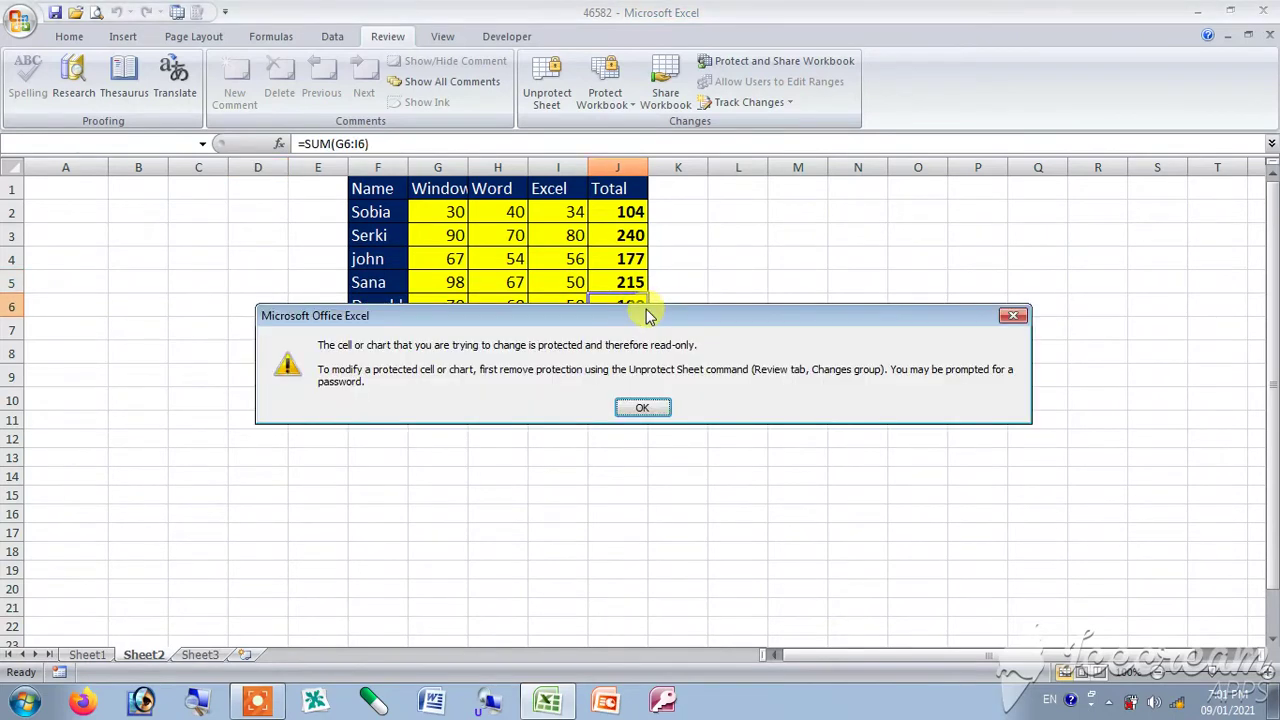
{"action": "left_click", "coordinate": [640, 408]}
Select the score block, try editing G3, and cancel the password request.
{"action": "left_click_drag", "start_coordinate": [440, 212], "coordinate": [580, 372]}
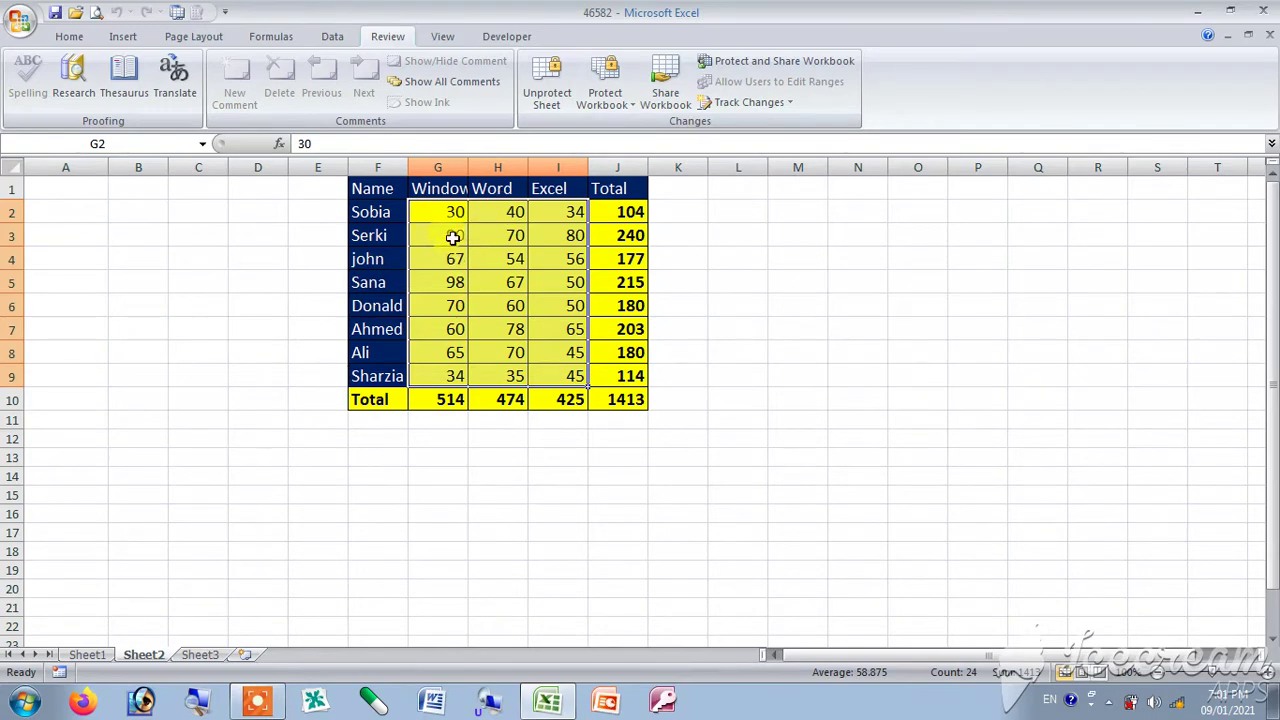
{"action": "left_click", "coordinate": [453, 237]}
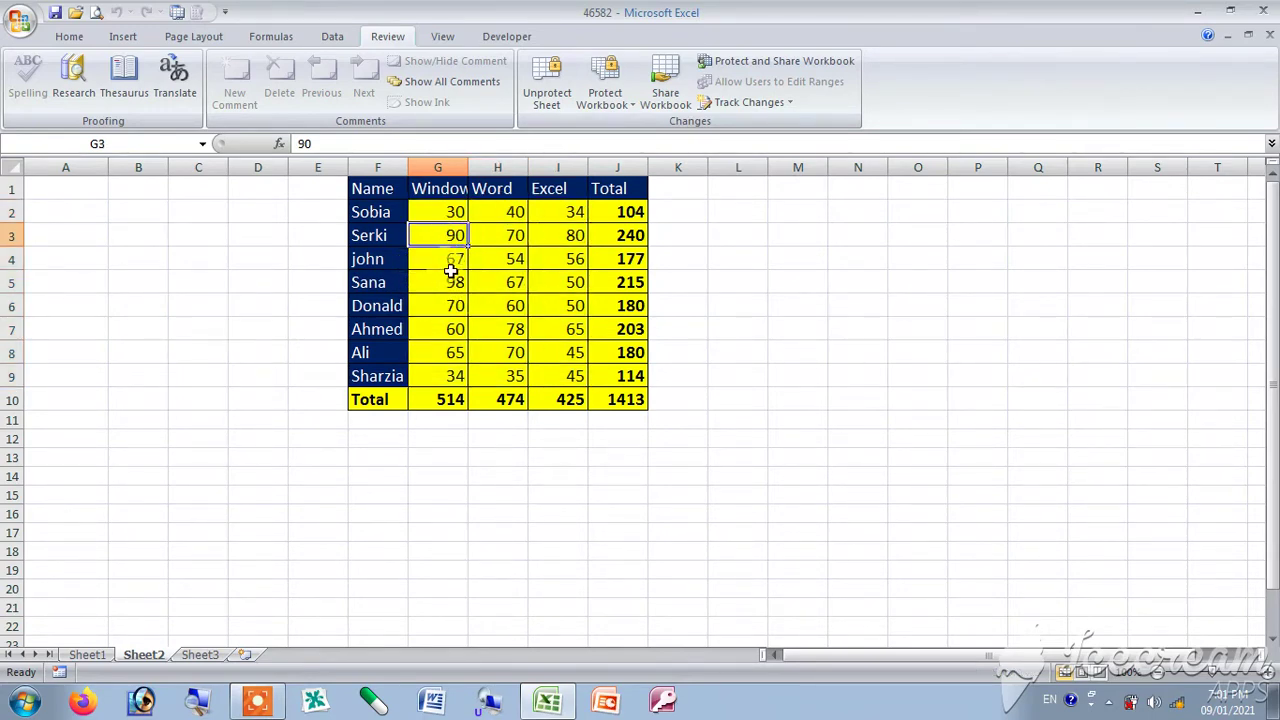
{"action": "key", "text": "F2"}
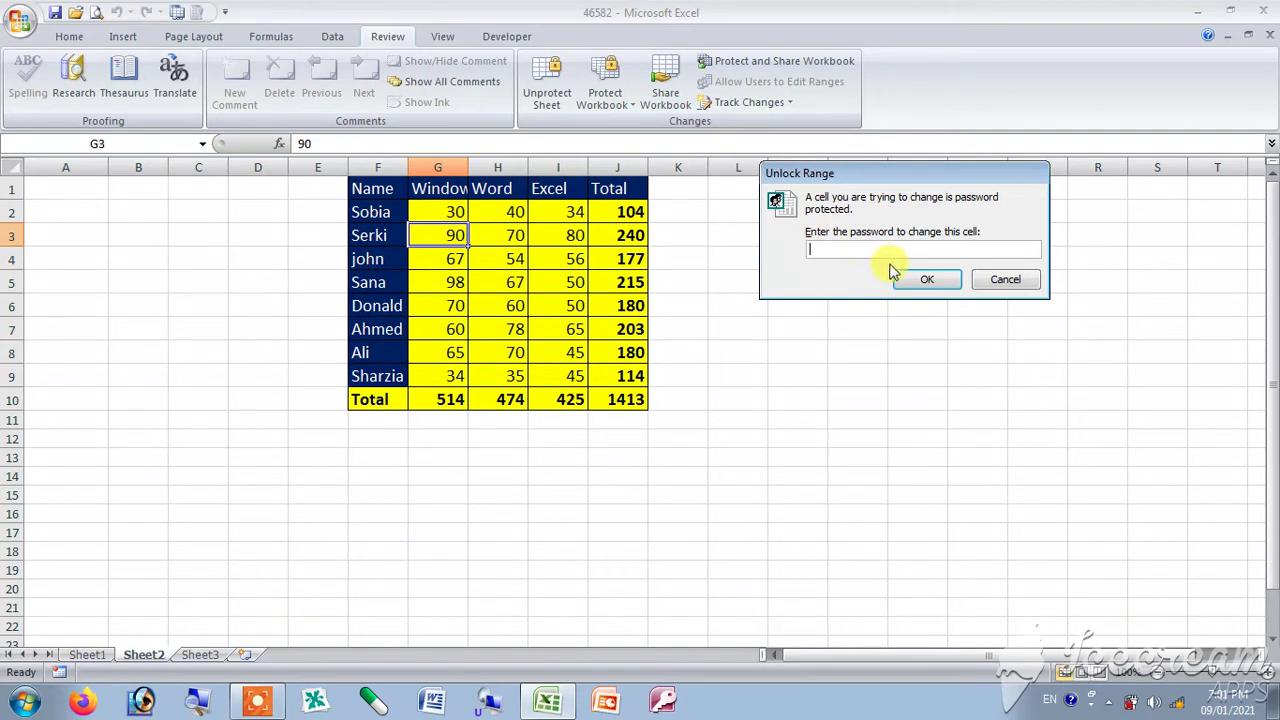
{"action": "left_click", "coordinate": [1012, 279]}
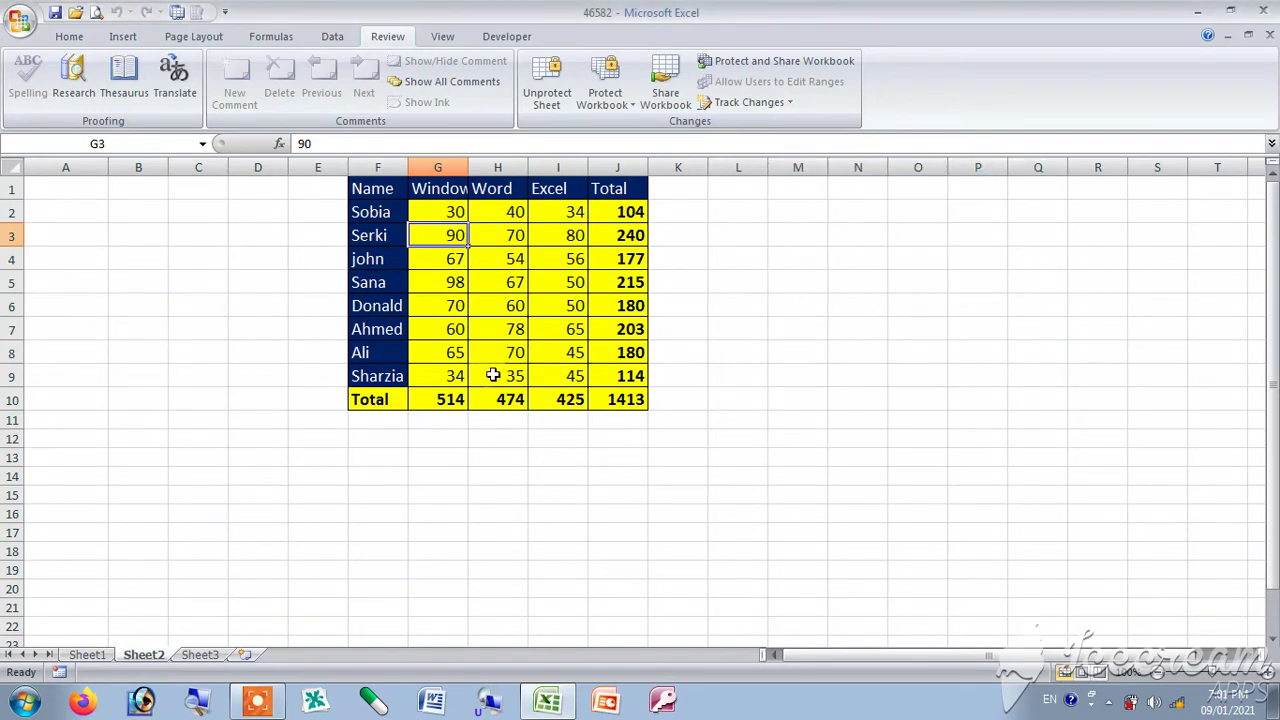
{"action": "left_click", "coordinate": [448, 302]}
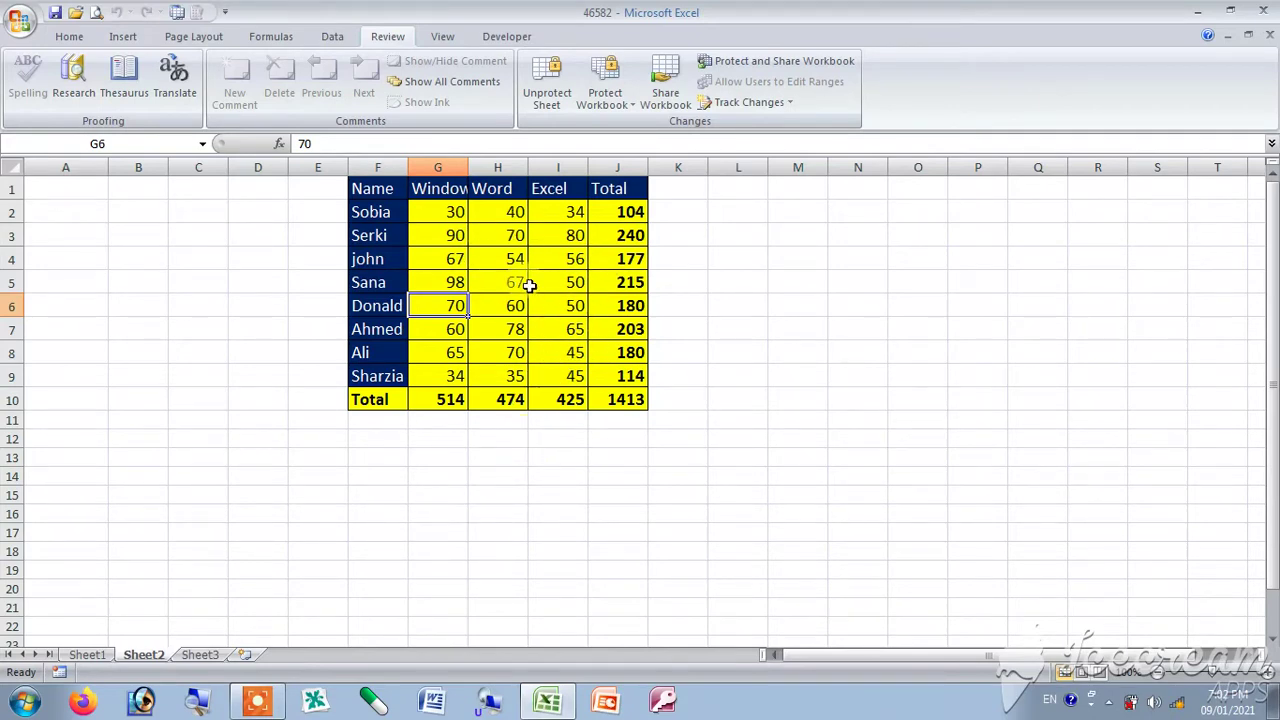
Attempt to edit G2 with a wrong range password and dismiss the errors.
{"action": "left_click", "coordinate": [446, 210]}
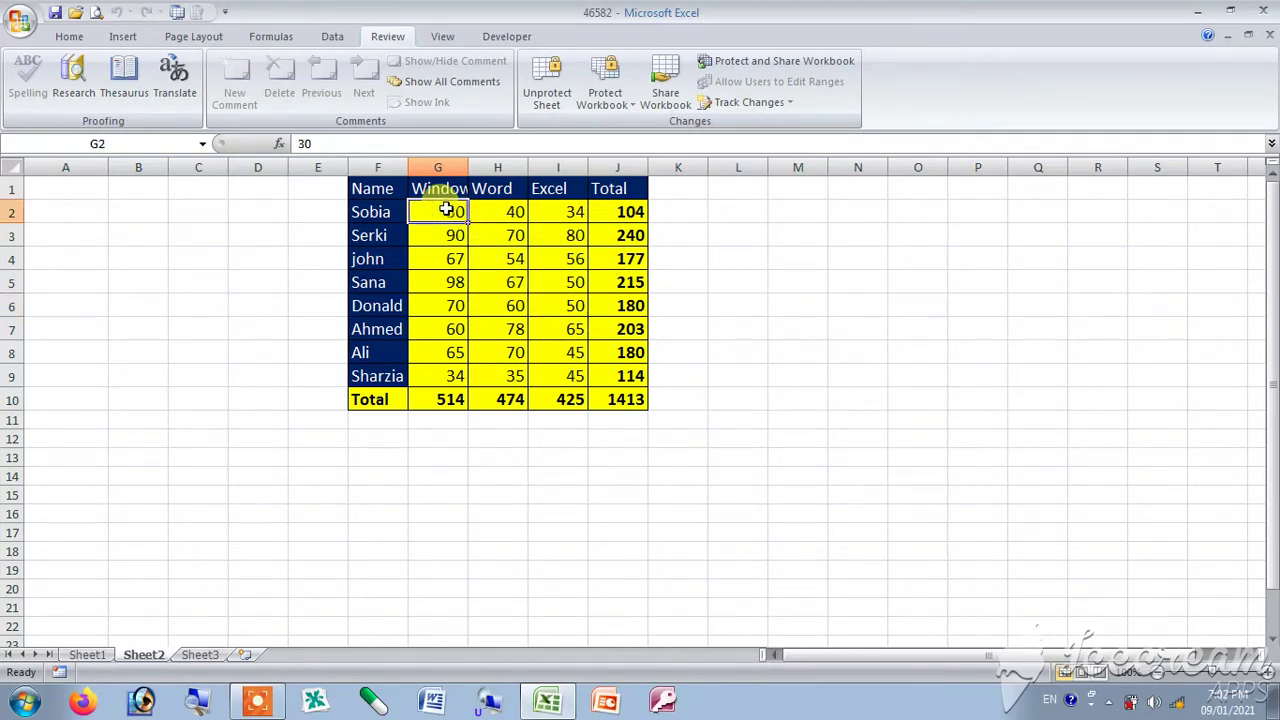
{"action": "key", "text": "Down"}
{"action": "key", "text": "Down"}
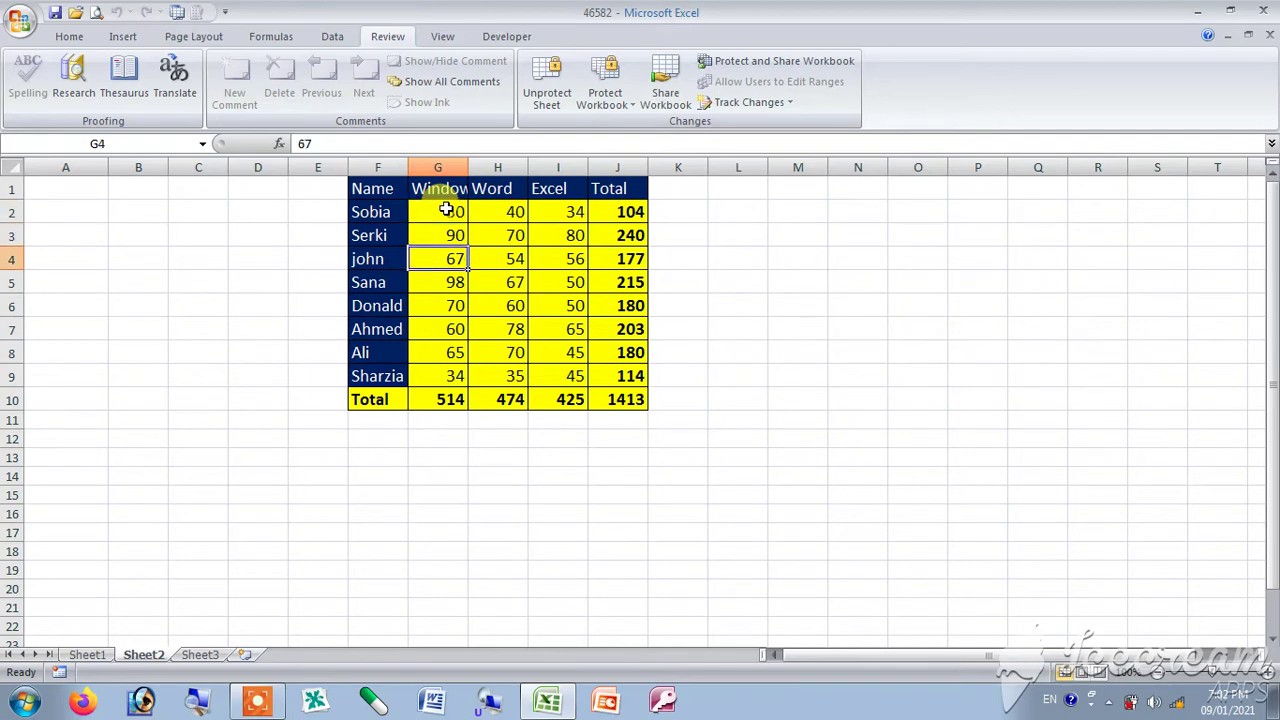
{"action": "key", "text": "Up"}
{"action": "key", "text": "Up"}
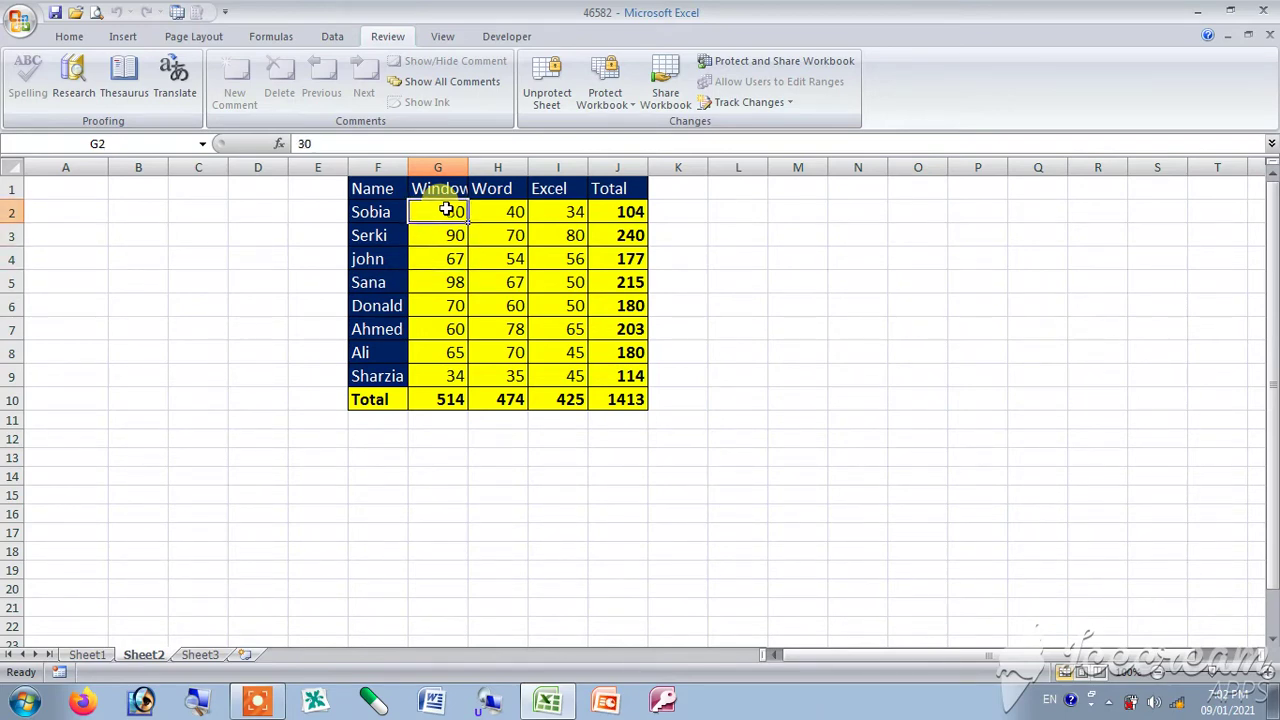
{"action": "double_click", "coordinate": [446, 210]}
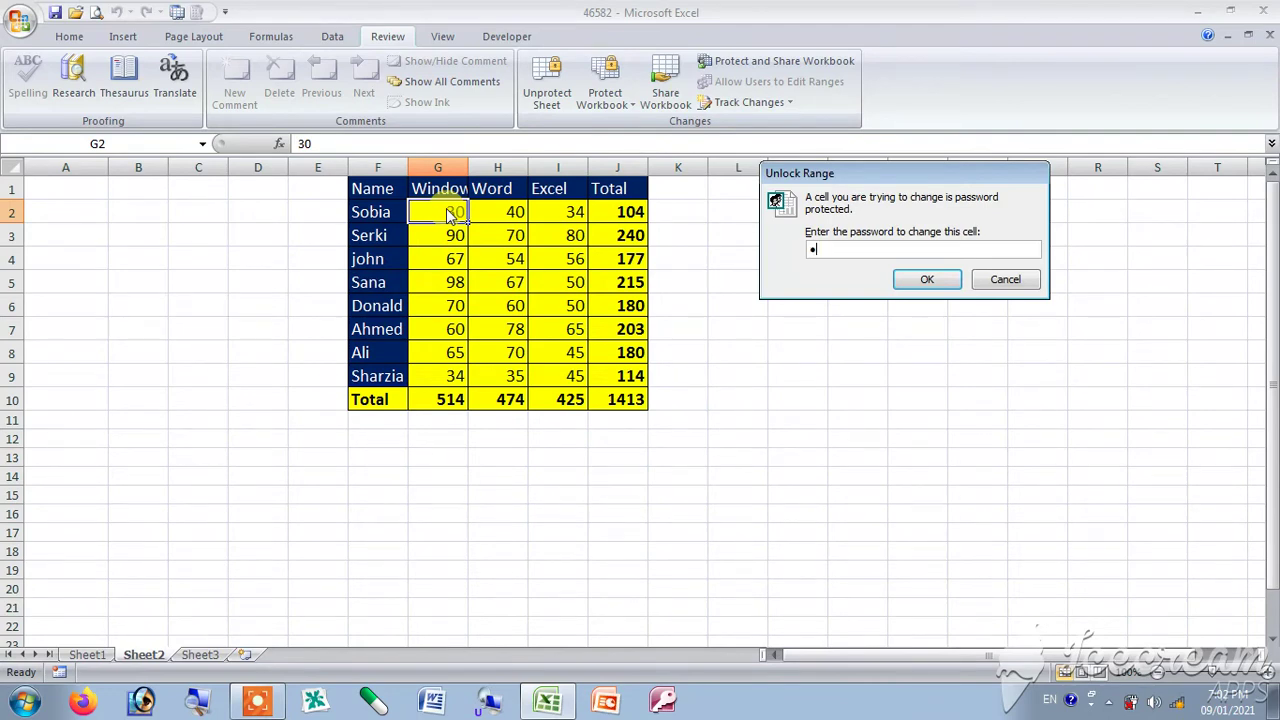
{"action": "key", "text": "Return"}
{"action": "key", "text": "Return"}
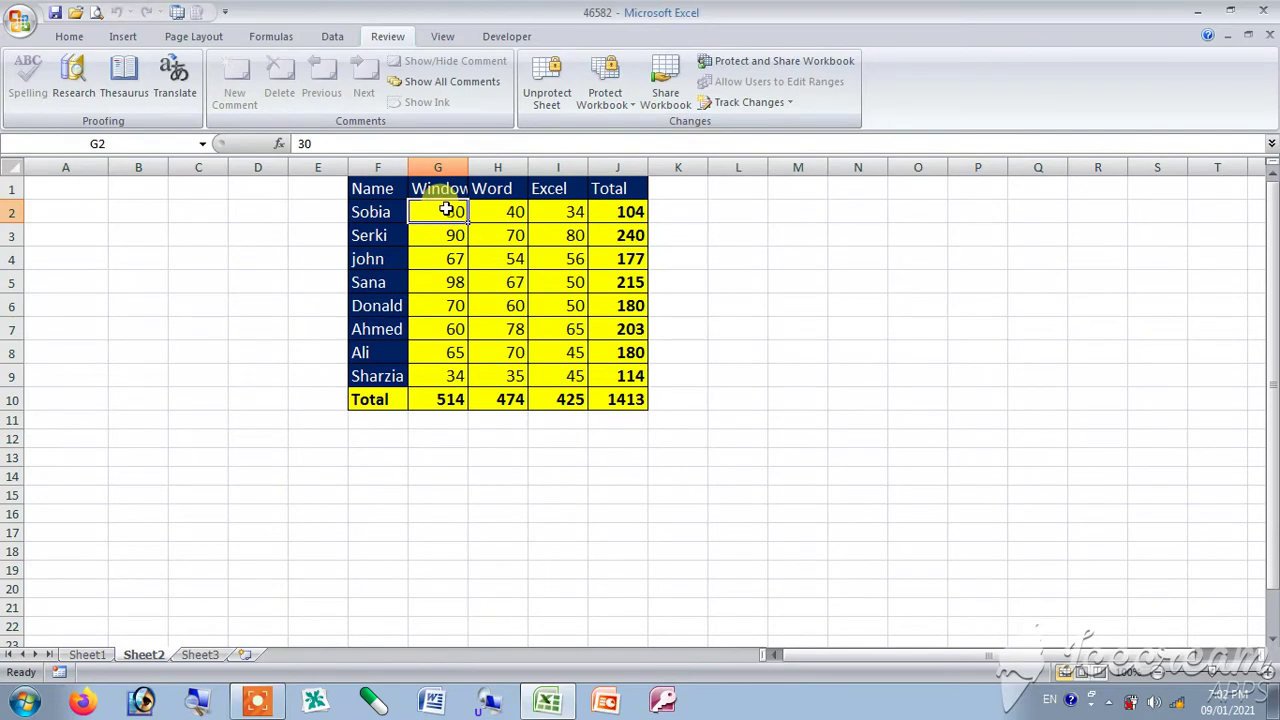
{"action": "double_click", "coordinate": [446, 210]}
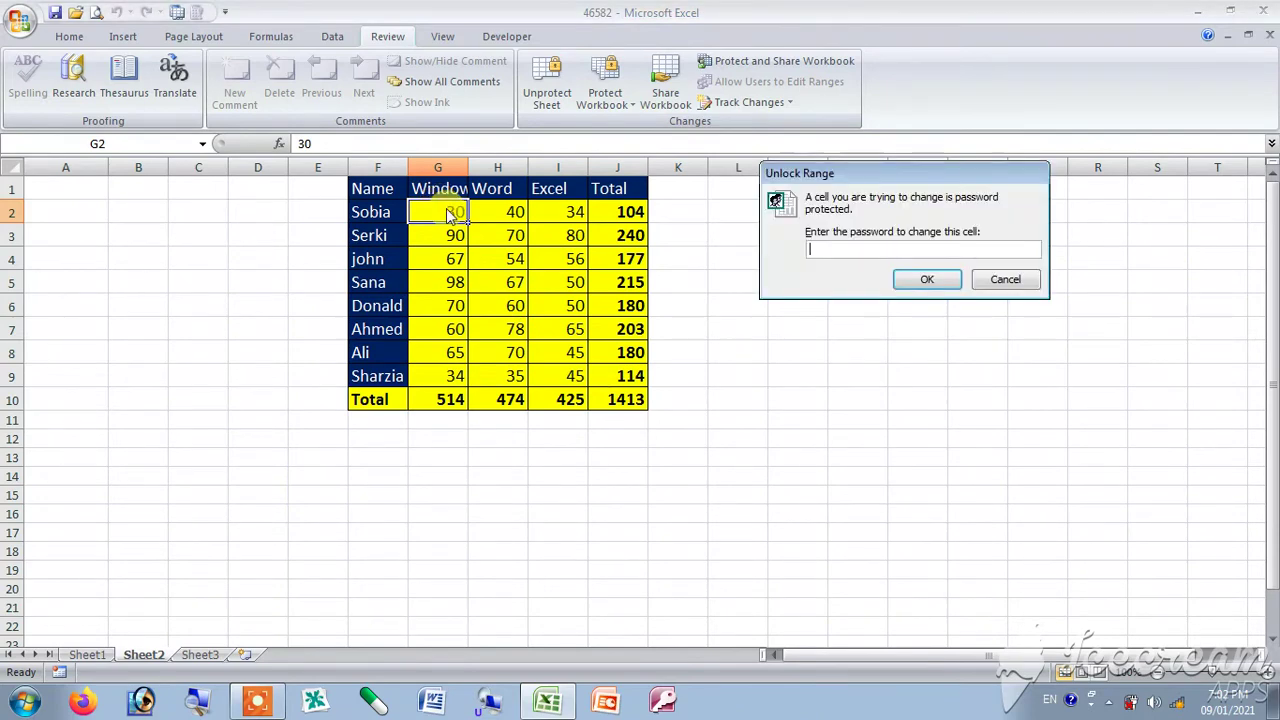
{"action": "type", "text": "1"}
{"action": "key", "text": "Return"}
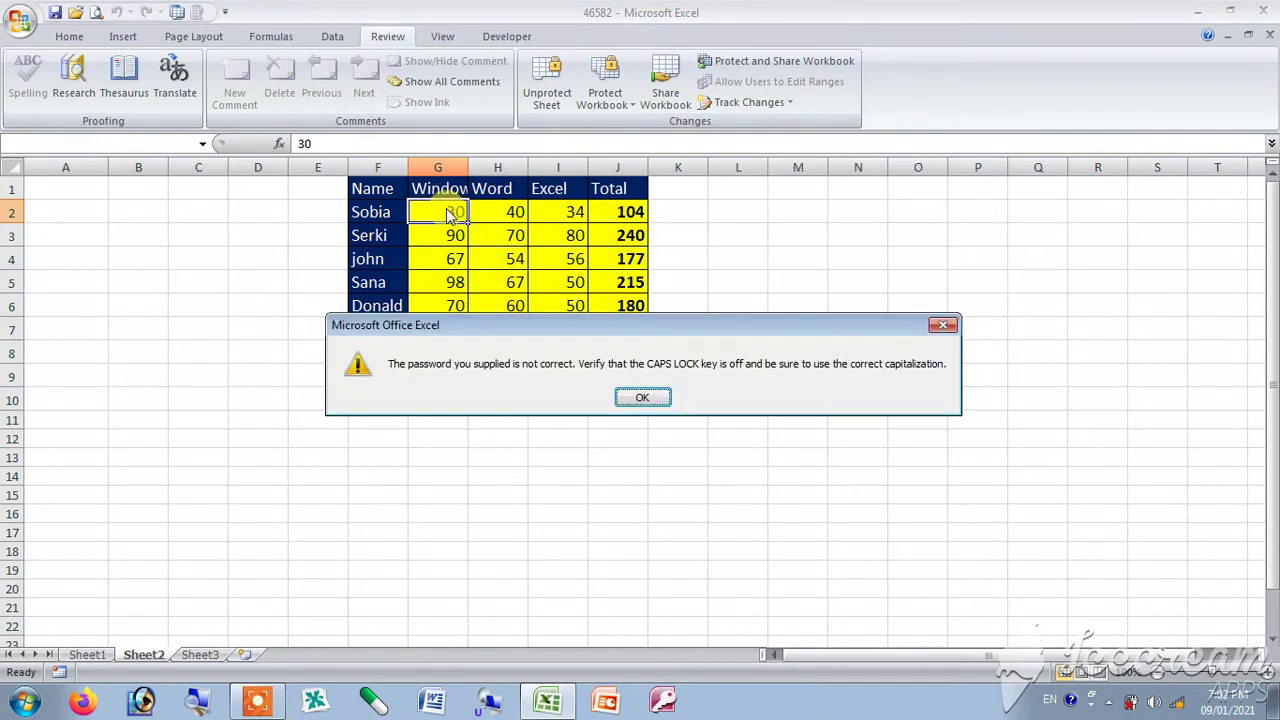
{"action": "key", "text": "Return"}
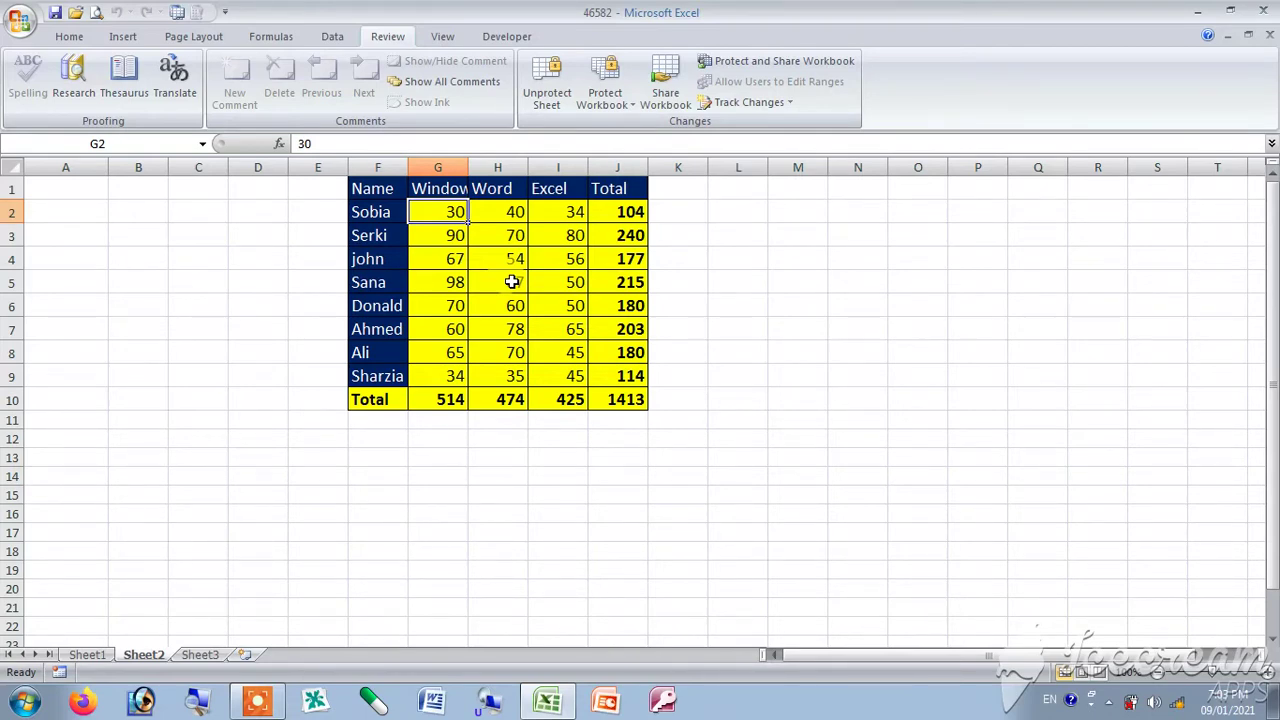
Unlock G2 with the correct password, test typing 'ghg', then undo so G2 shows 30.
{"action": "key", "text": "F2"}
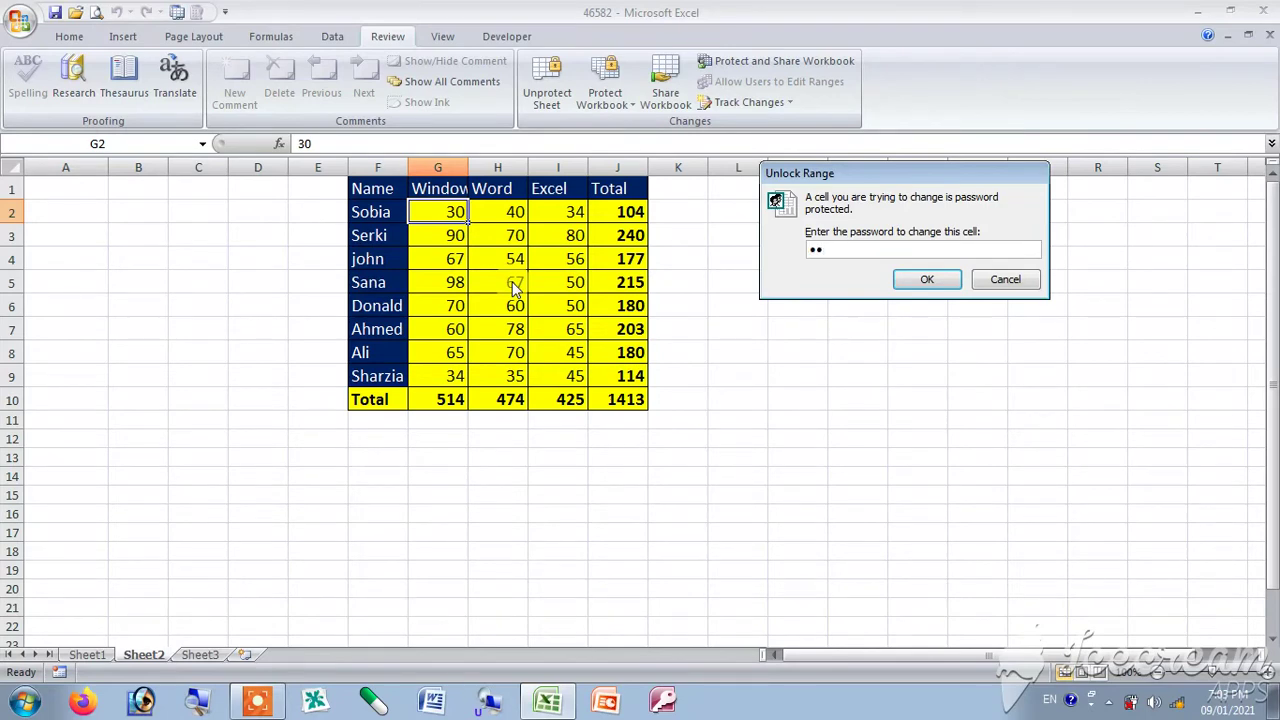
{"action": "key", "text": "Return"}
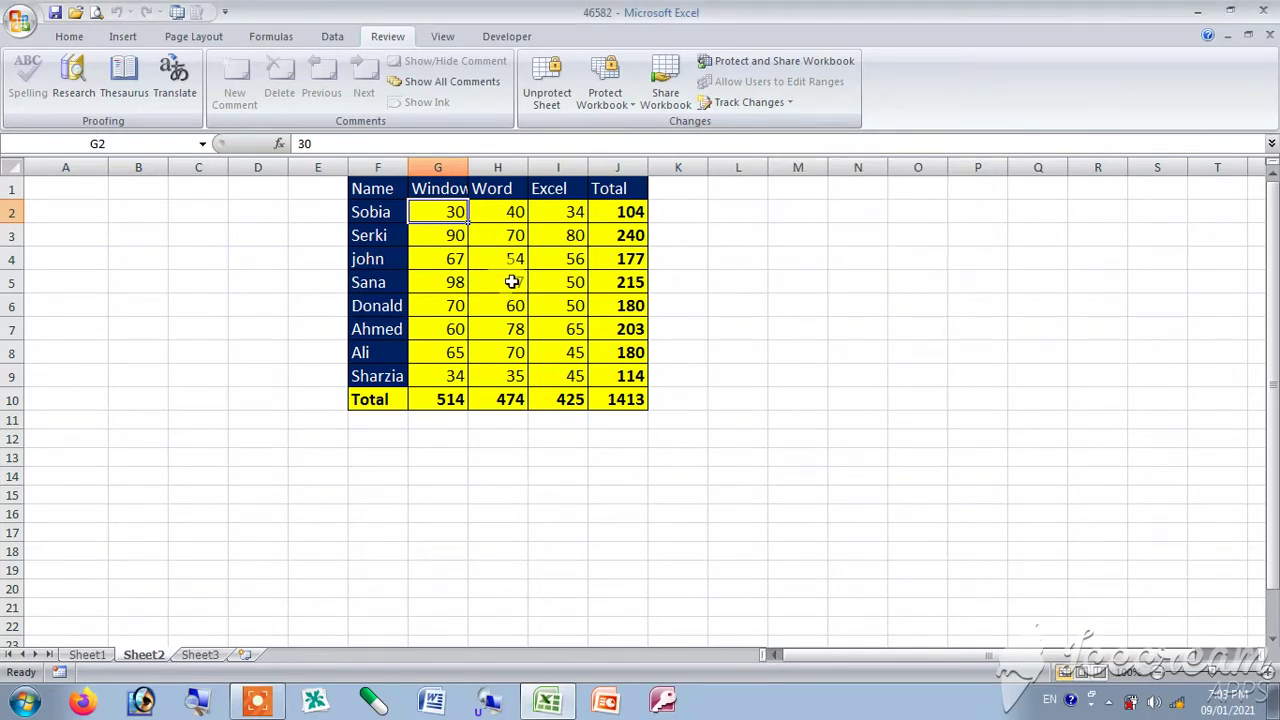
{"action": "type", "text": "ghg"}
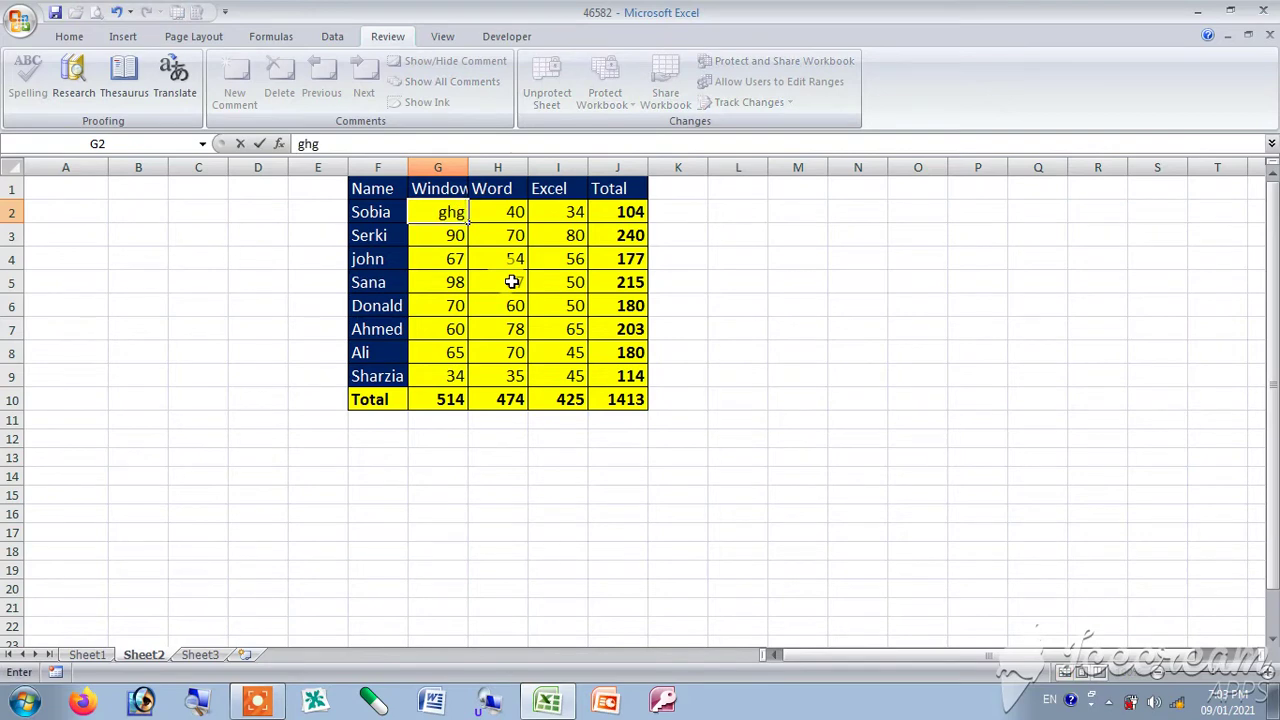
{"action": "key", "text": "BackSpace"}
{"action": "key", "text": "BackSpace"}
{"action": "key", "text": "BackSpace"}
{"action": "key", "text": "Return"}
{"action": "key", "text": "ctrl+z"}
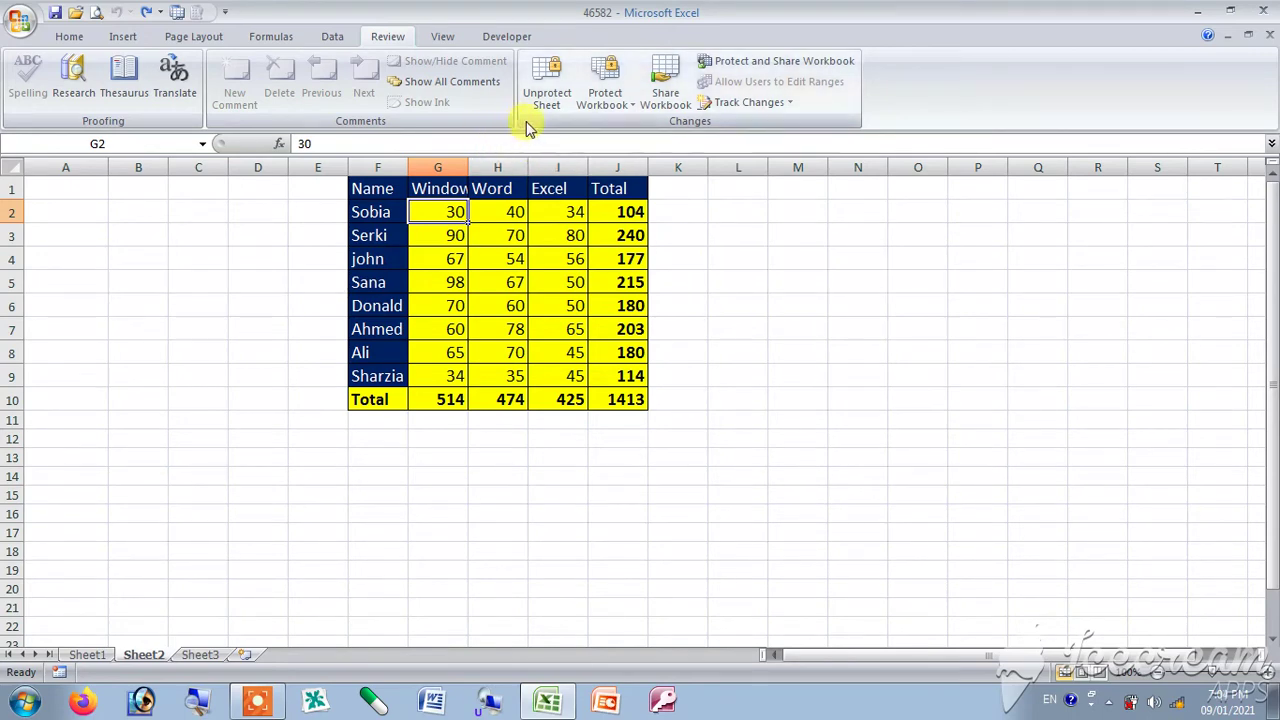
Unprotect Sheet2 and select cell D6.
{"action": "left_click", "coordinate": [546, 85]}
{"action": "left_click", "coordinate": [276, 300]}
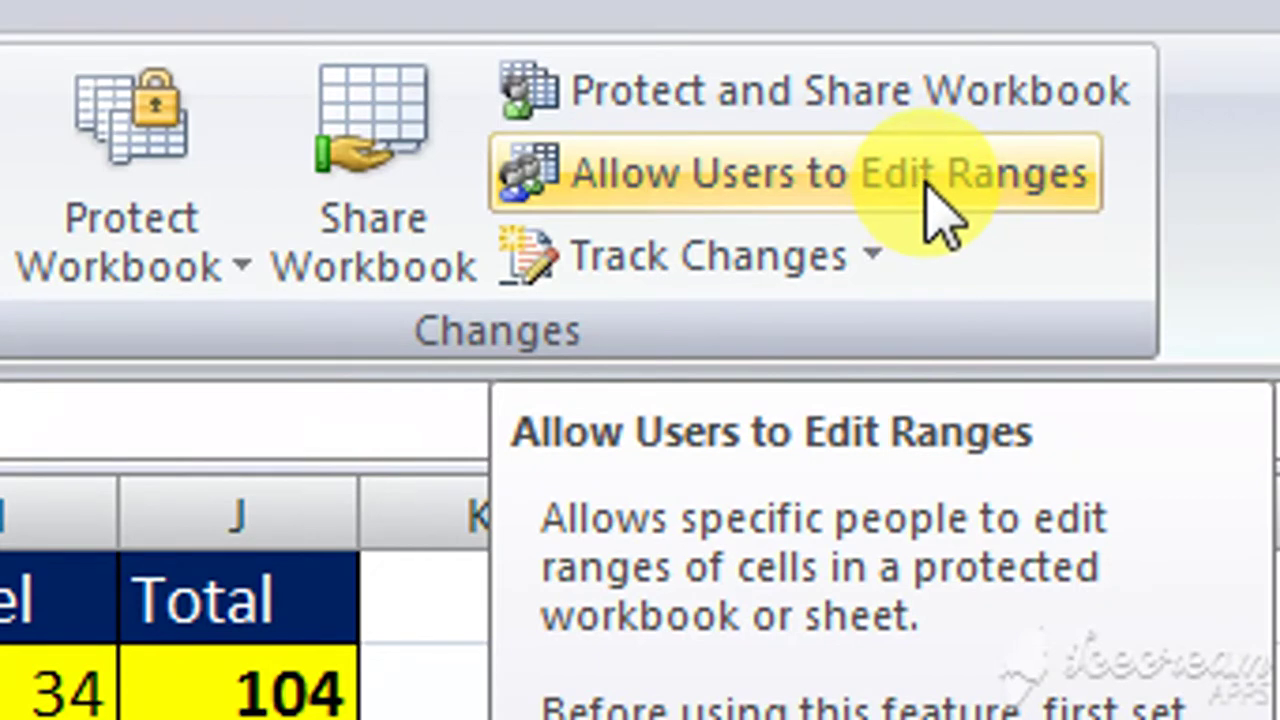
Create a new editable range with a title, referencing cells G2:I9.
{"action": "left_click", "coordinate": [932, 172]}
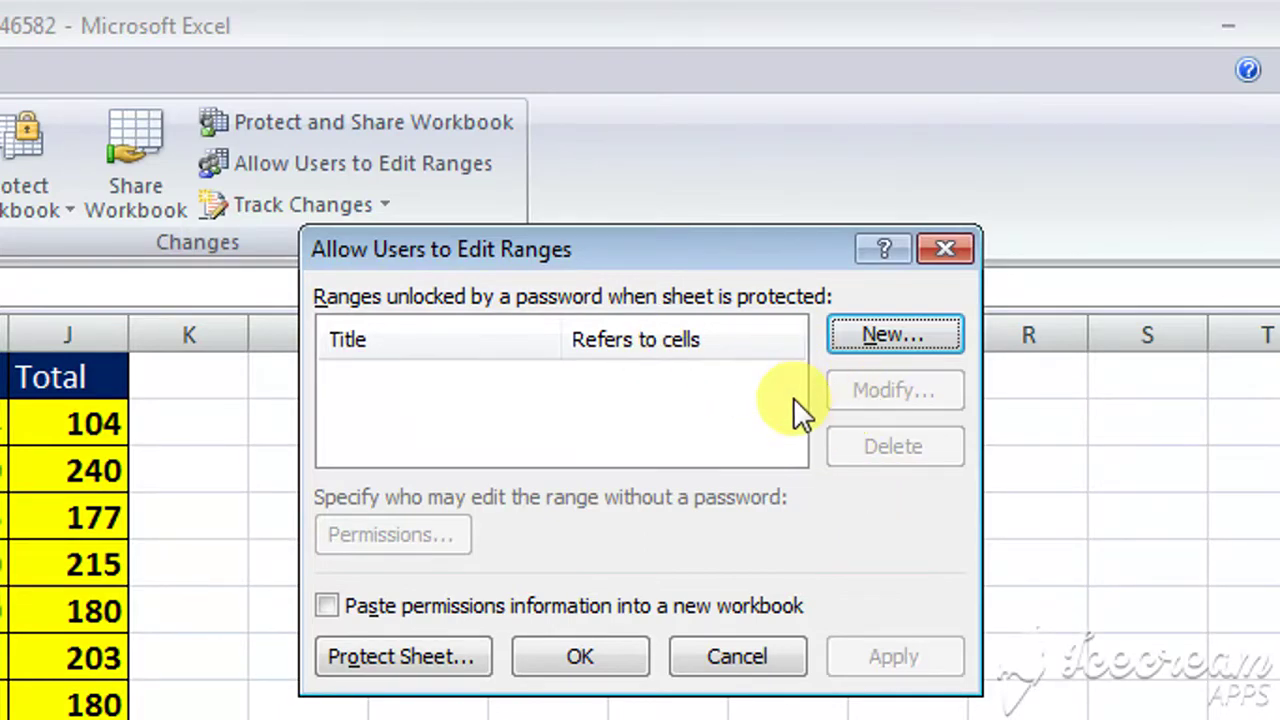
{"action": "left_click", "coordinate": [891, 341]}
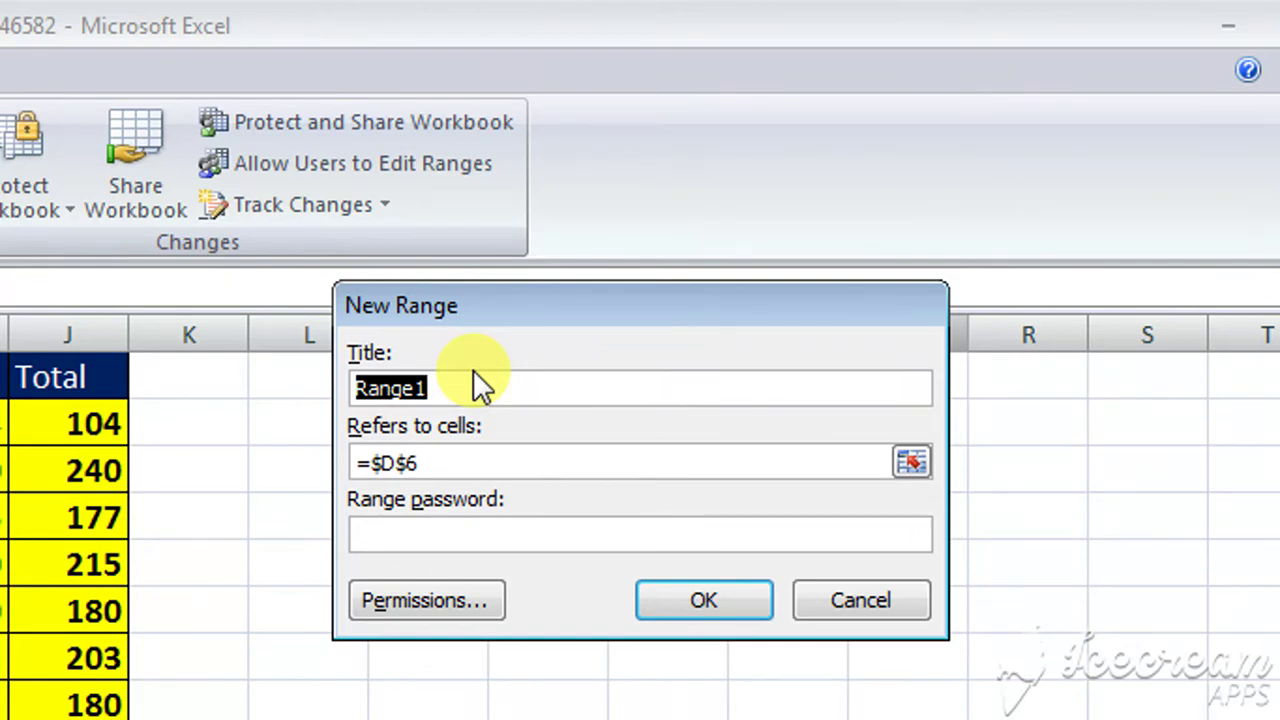
{"action": "type", "text": "Aam"}
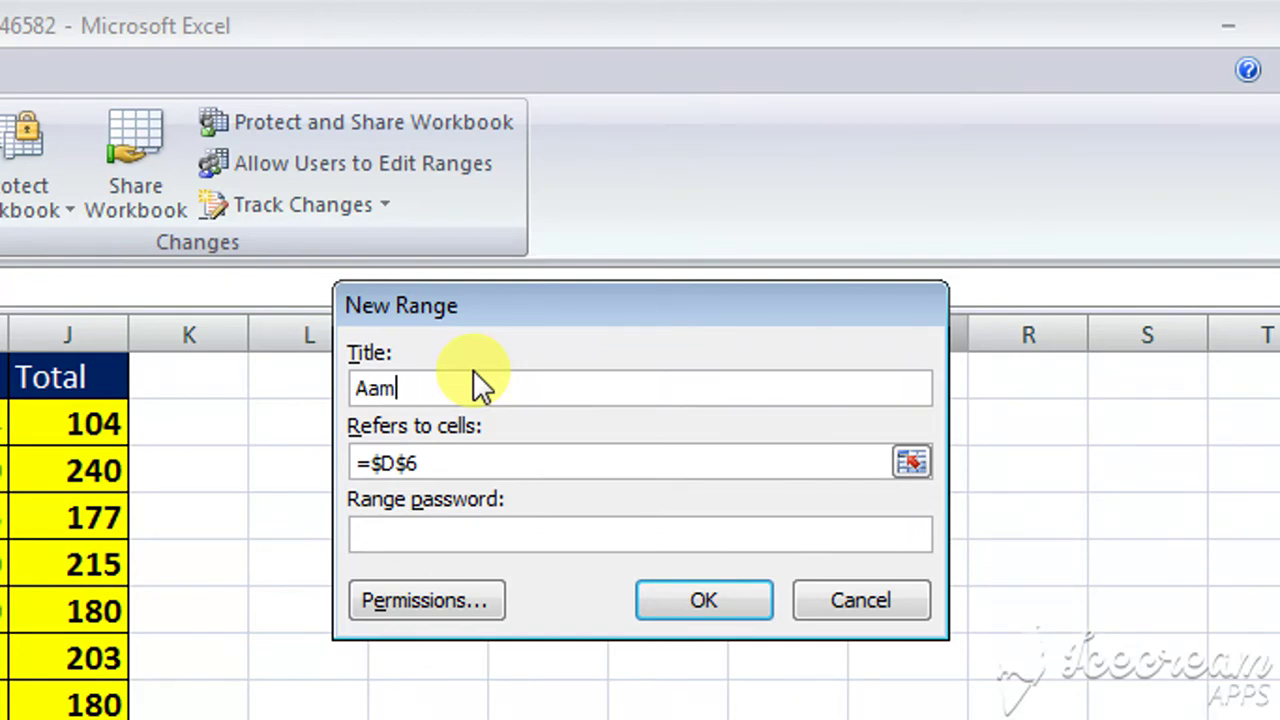
{"action": "type", "text": "ir"}
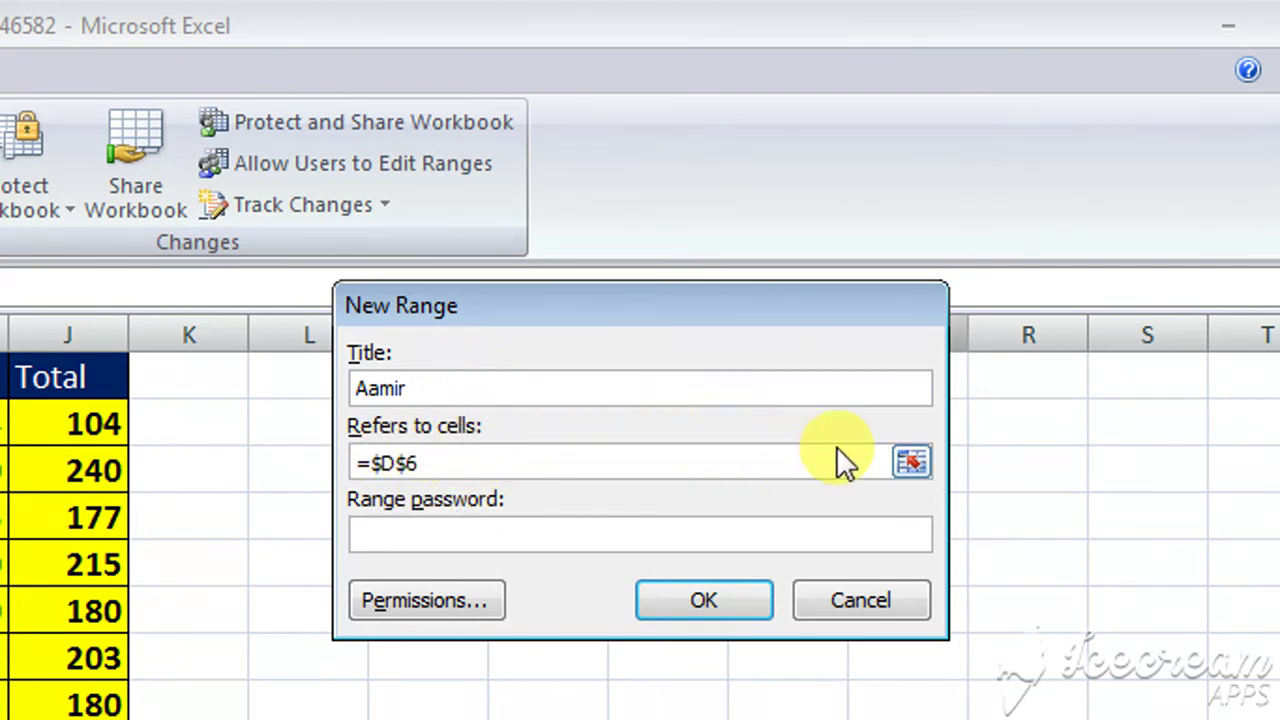
{"action": "left_click", "coordinate": [905, 465]}
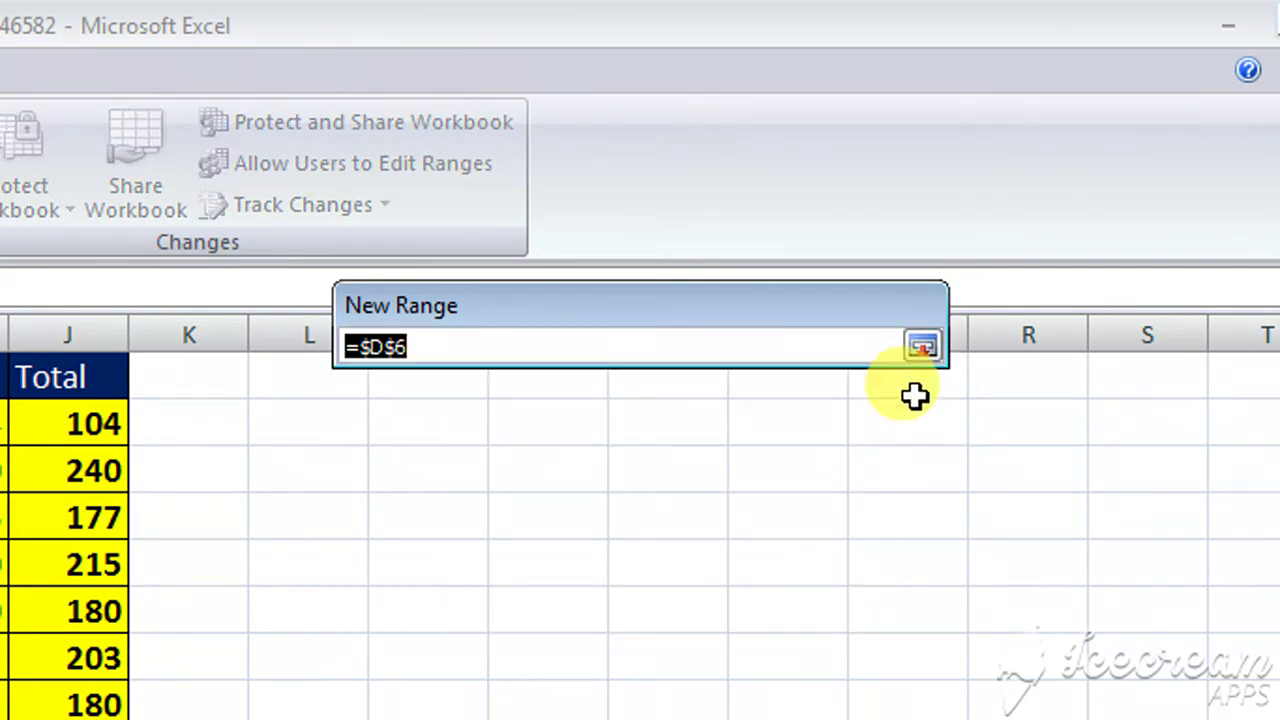
{"action": "left_click", "coordinate": [917, 355]}
{"action": "left_click", "coordinate": [905, 460]}
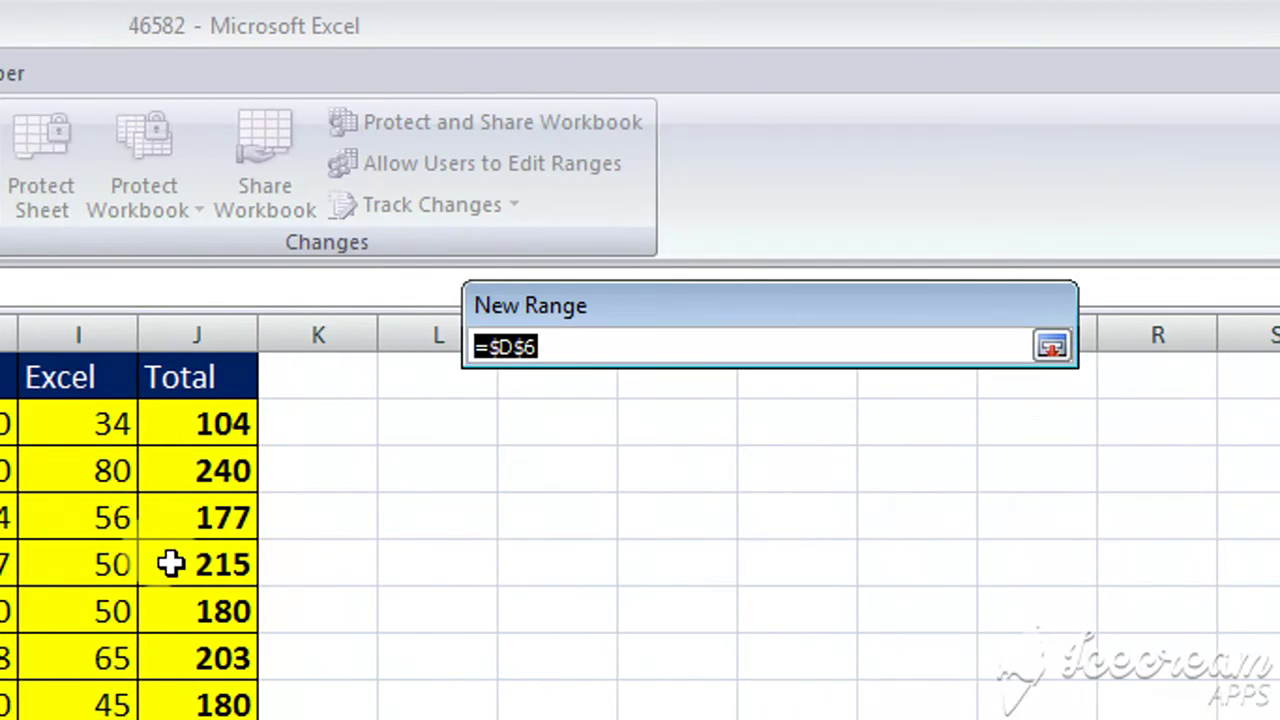
{"action": "left_click_drag", "start_coordinate": [193, 277], "coordinate": [452, 591]}
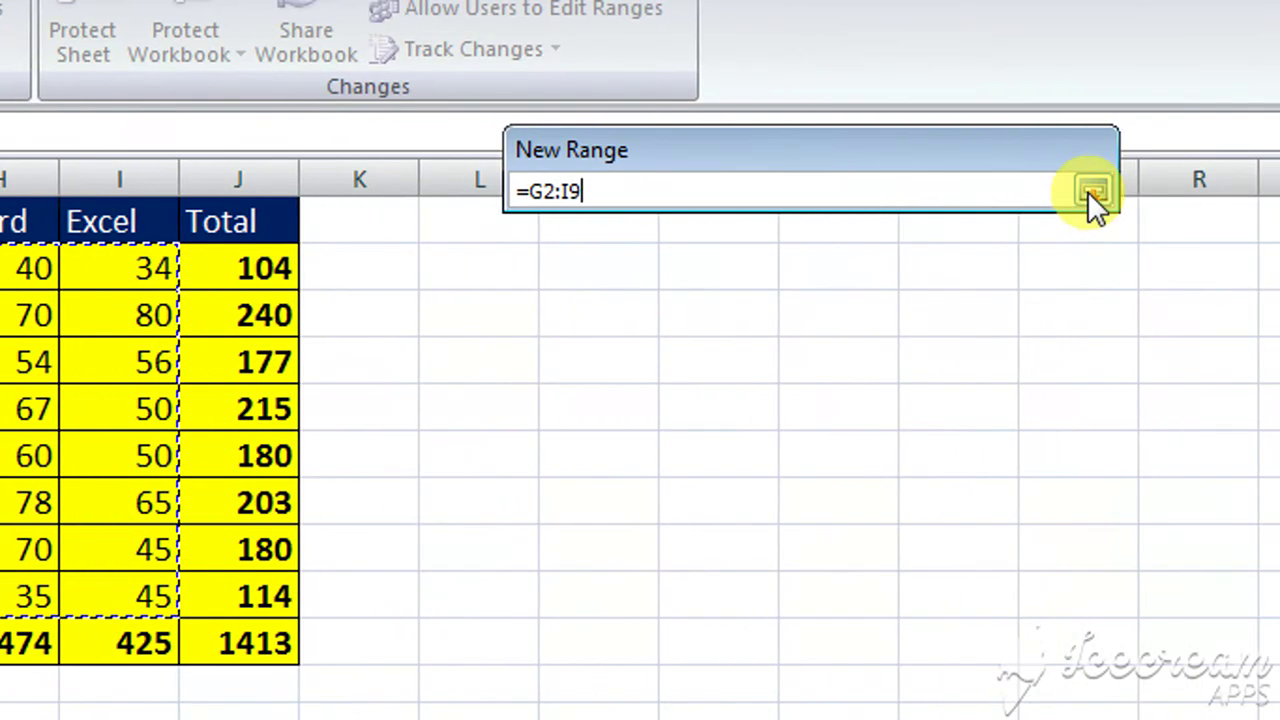
{"action": "left_click", "coordinate": [1092, 190]}
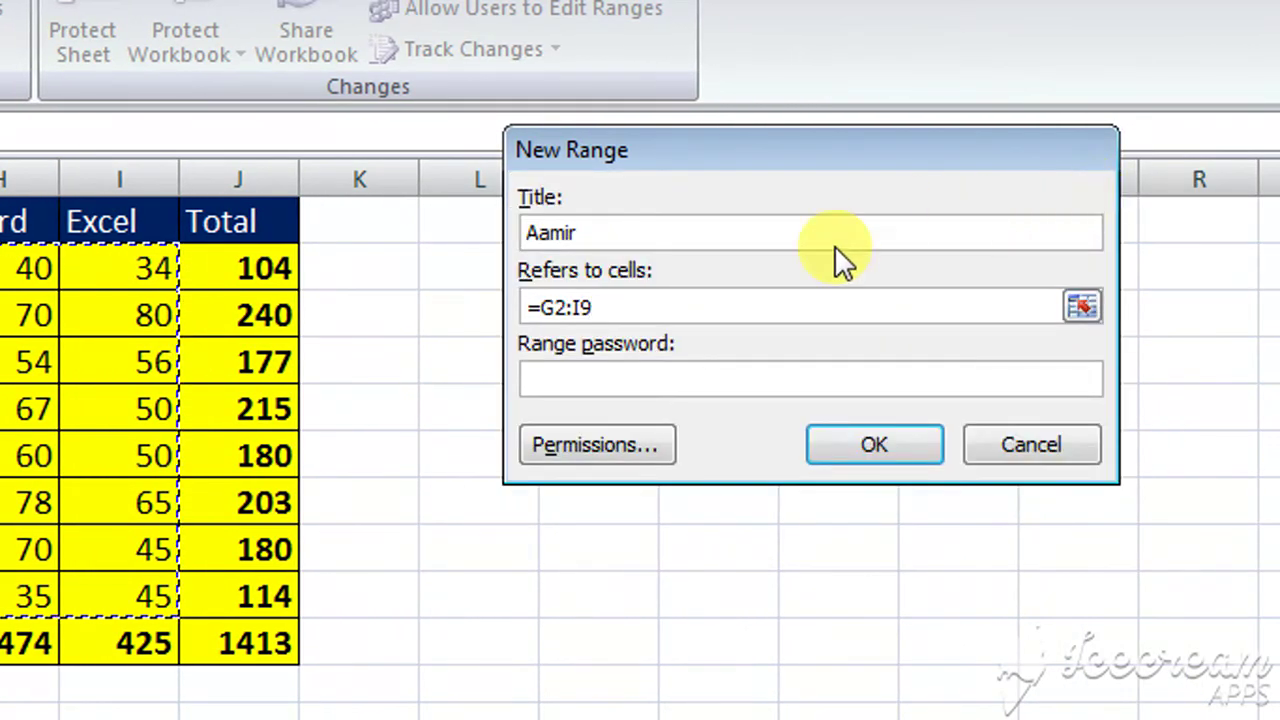
Set and confirm the range password, then apply the editable range permissions.
{"action": "left_click", "coordinate": [585, 379]}
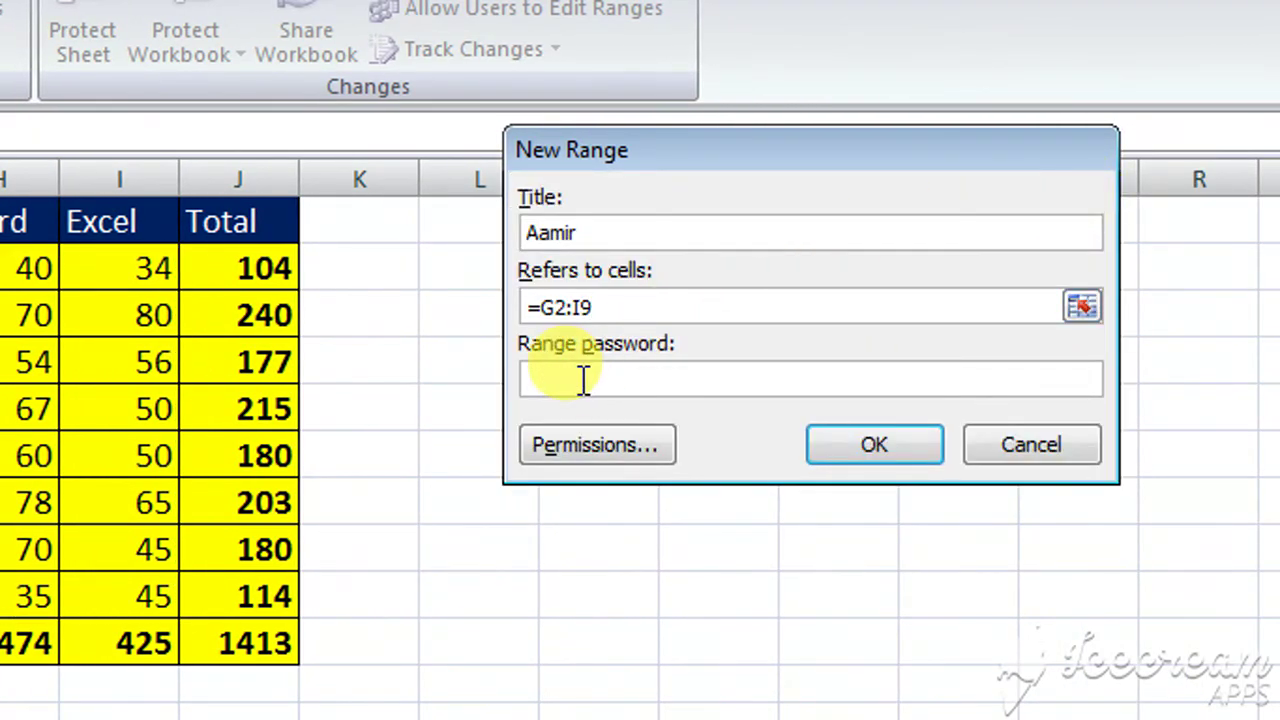
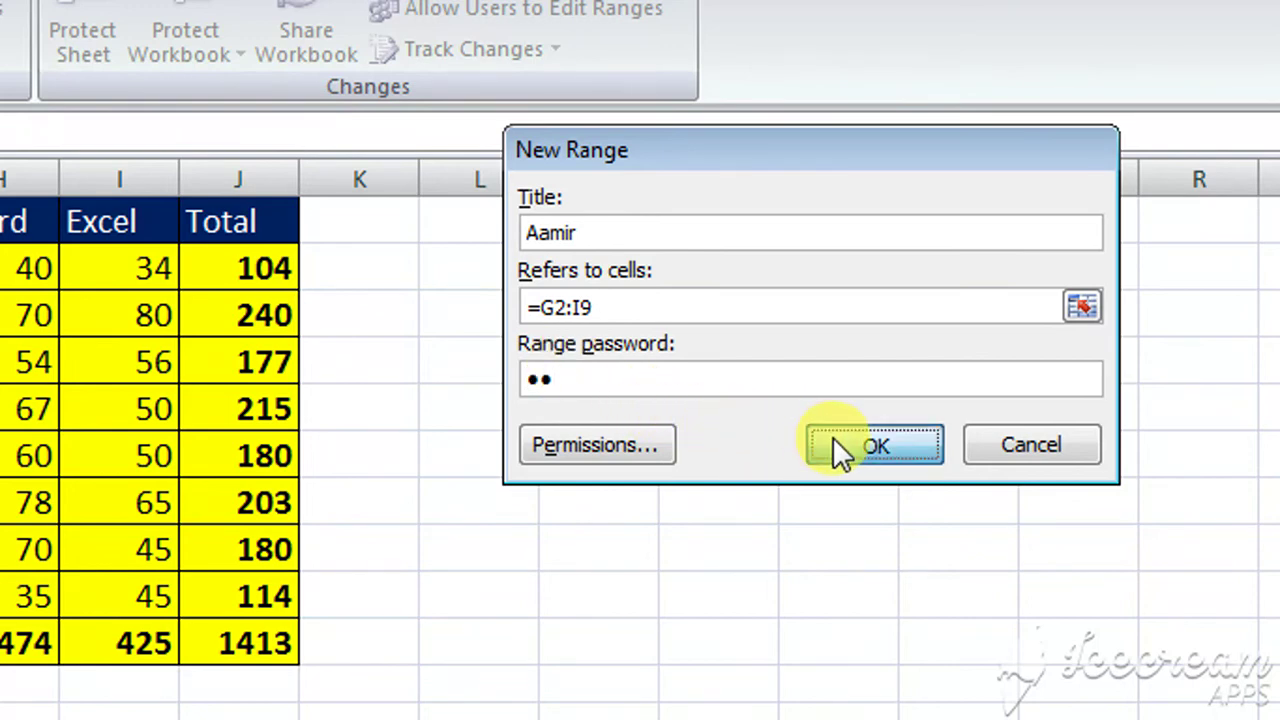
{"action": "left_click", "coordinate": [835, 443]}
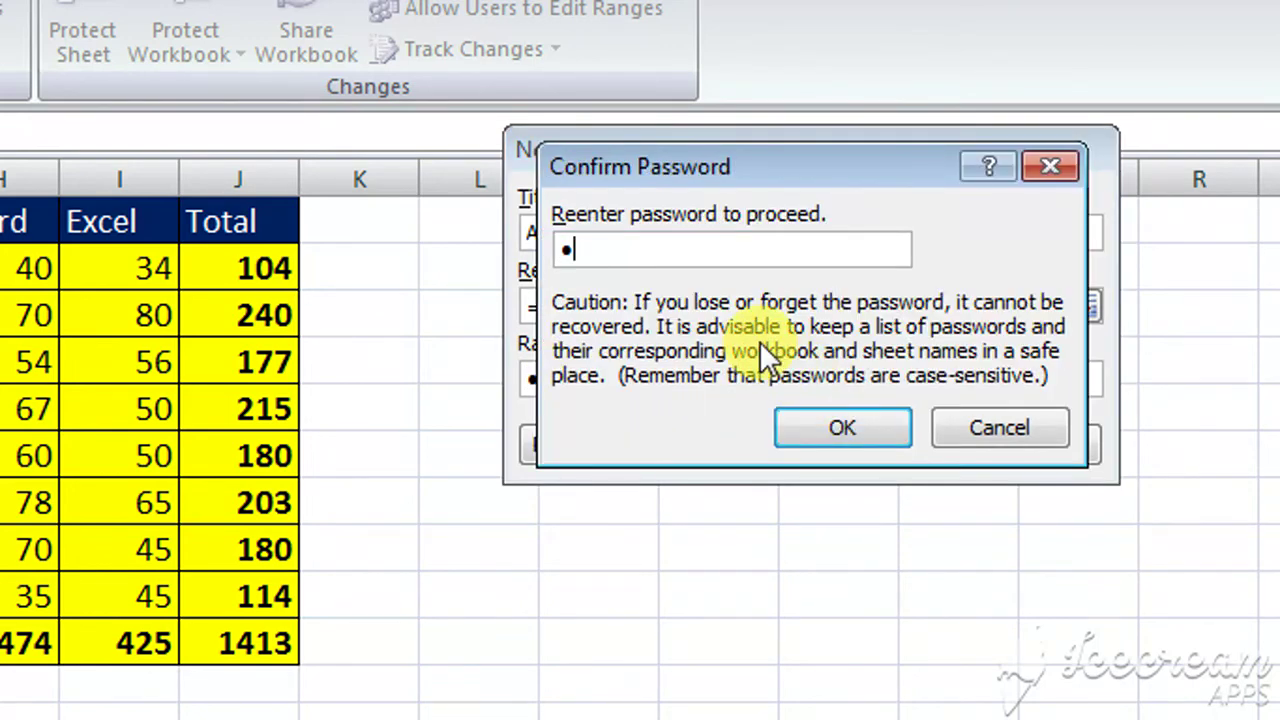
{"action": "left_click", "coordinate": [818, 414]}
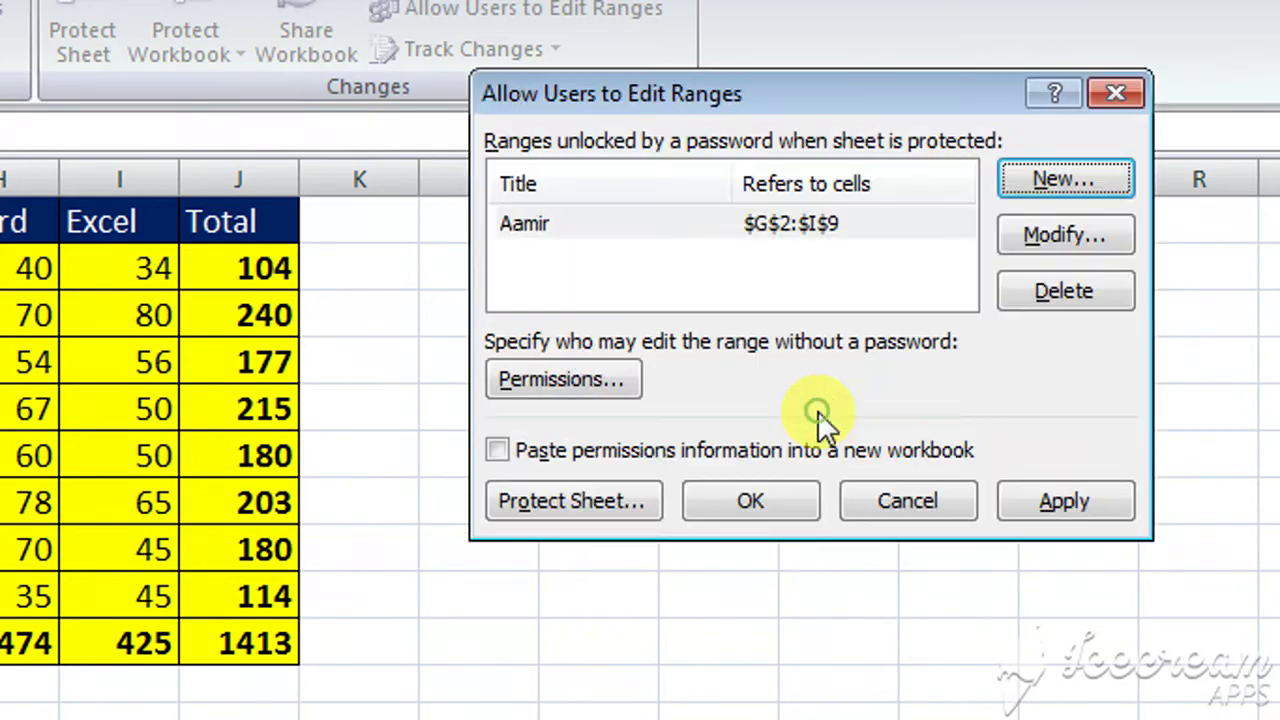
{"action": "left_click", "coordinate": [1027, 480]}
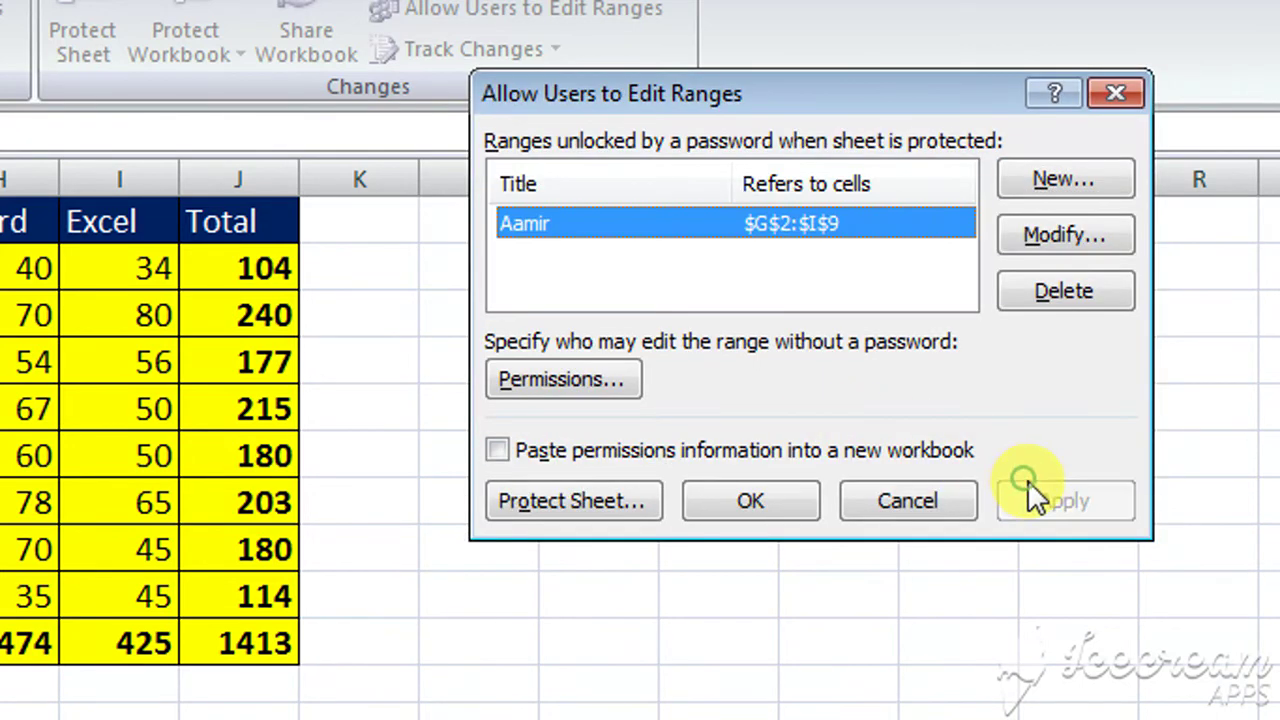
{"action": "left_click", "coordinate": [786, 500]}
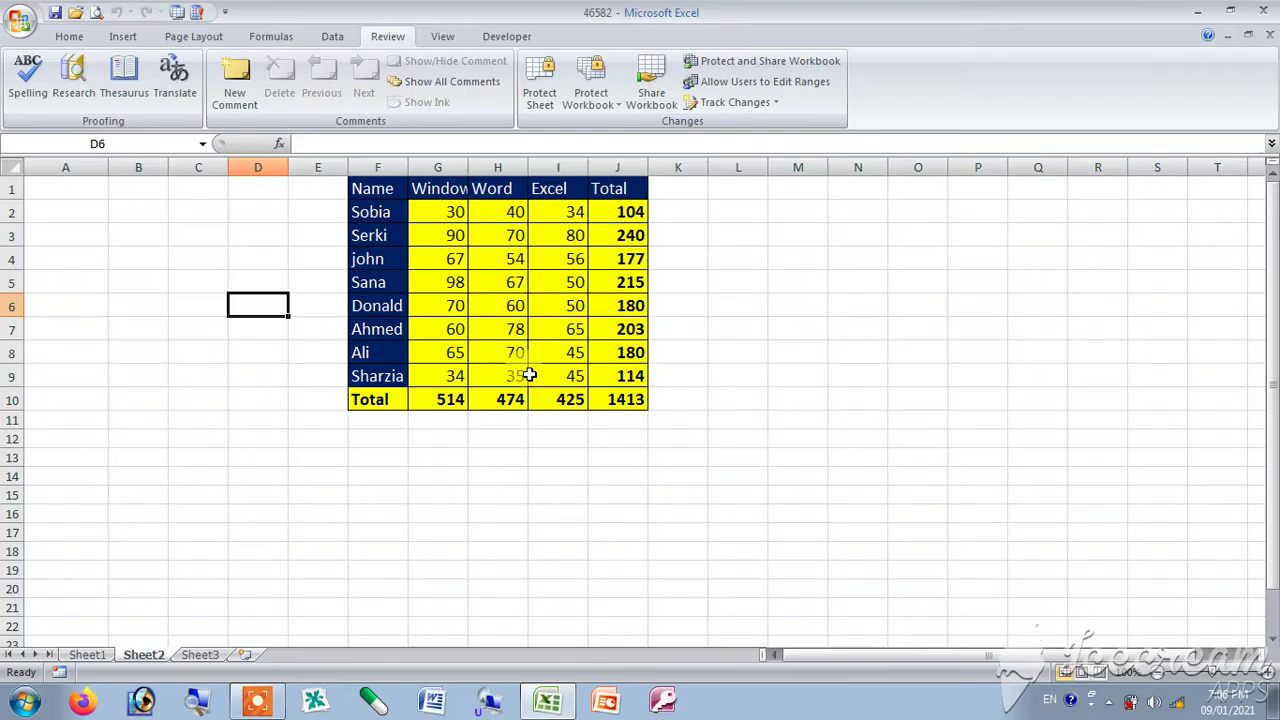
Protect Sheet2 with a confirmed password, then close 46582.xlsx, saving changes.
{"action": "left_click", "coordinate": [792, 277]}
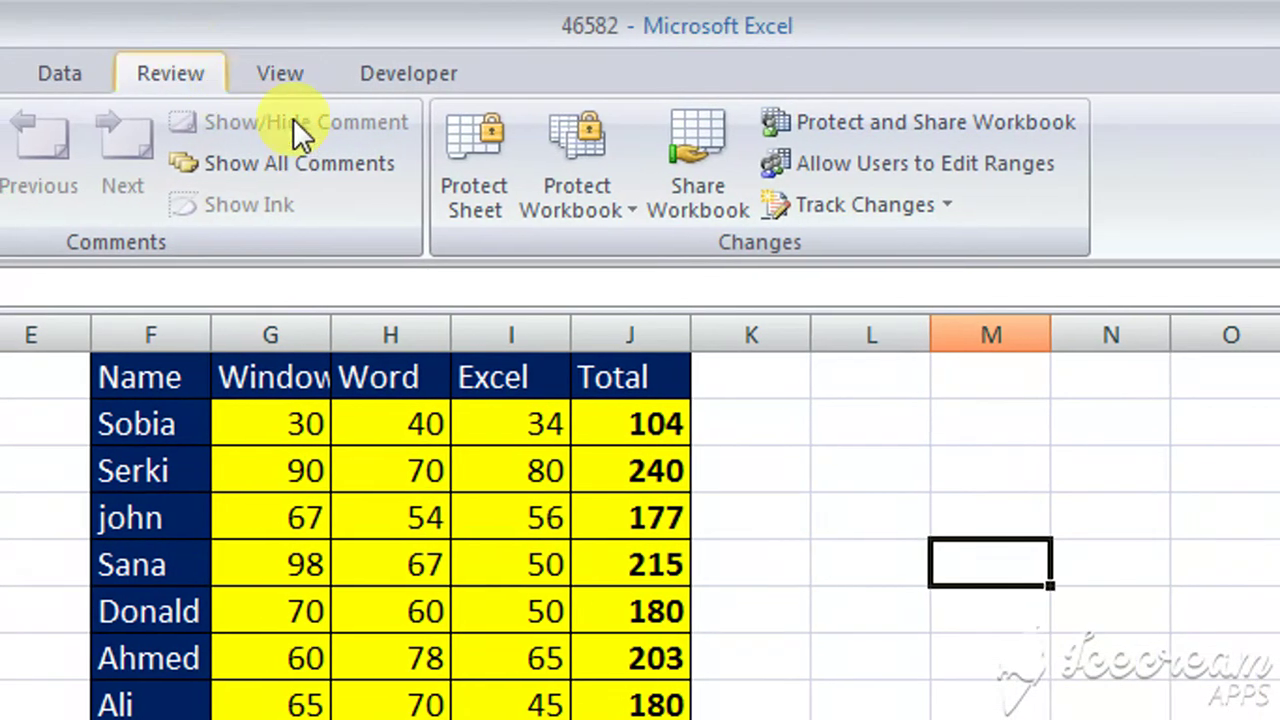
{"action": "left_click", "coordinate": [436, 174]}
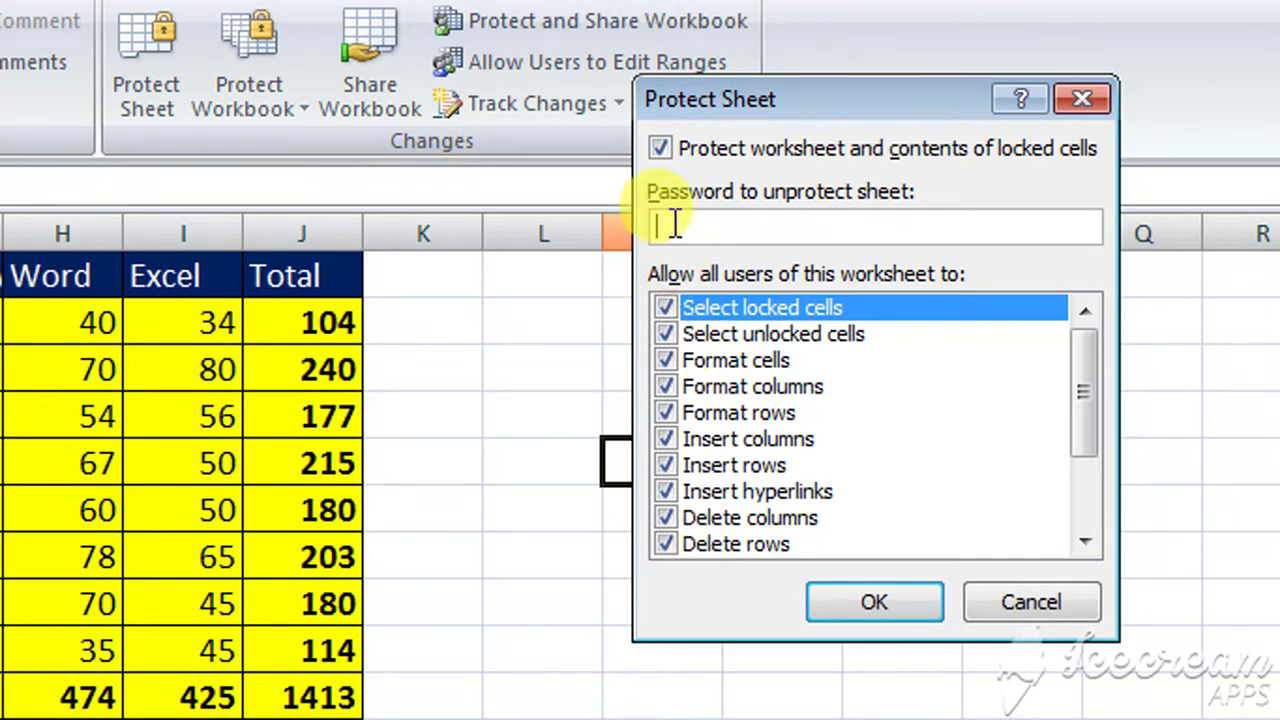
{"action": "type", "text": "1"}
{"action": "key", "text": "Return"}
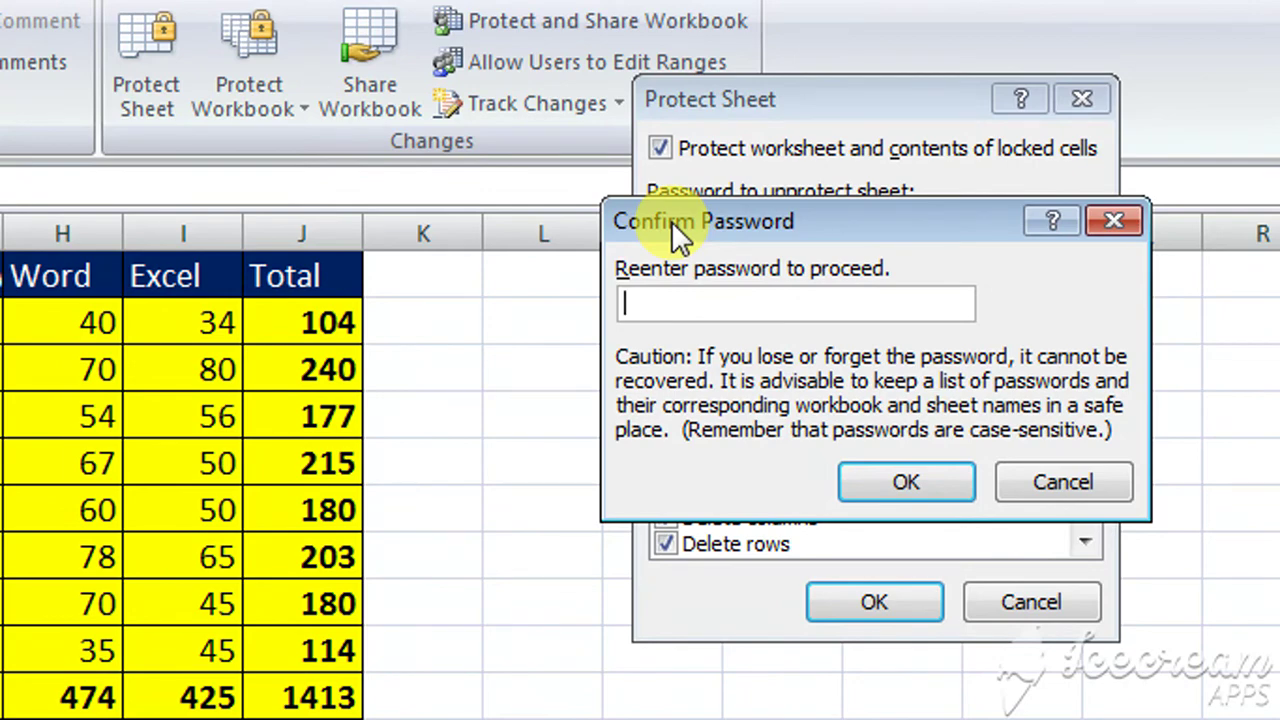
{"action": "type", "text": "1"}
{"action": "key", "text": "Return"}
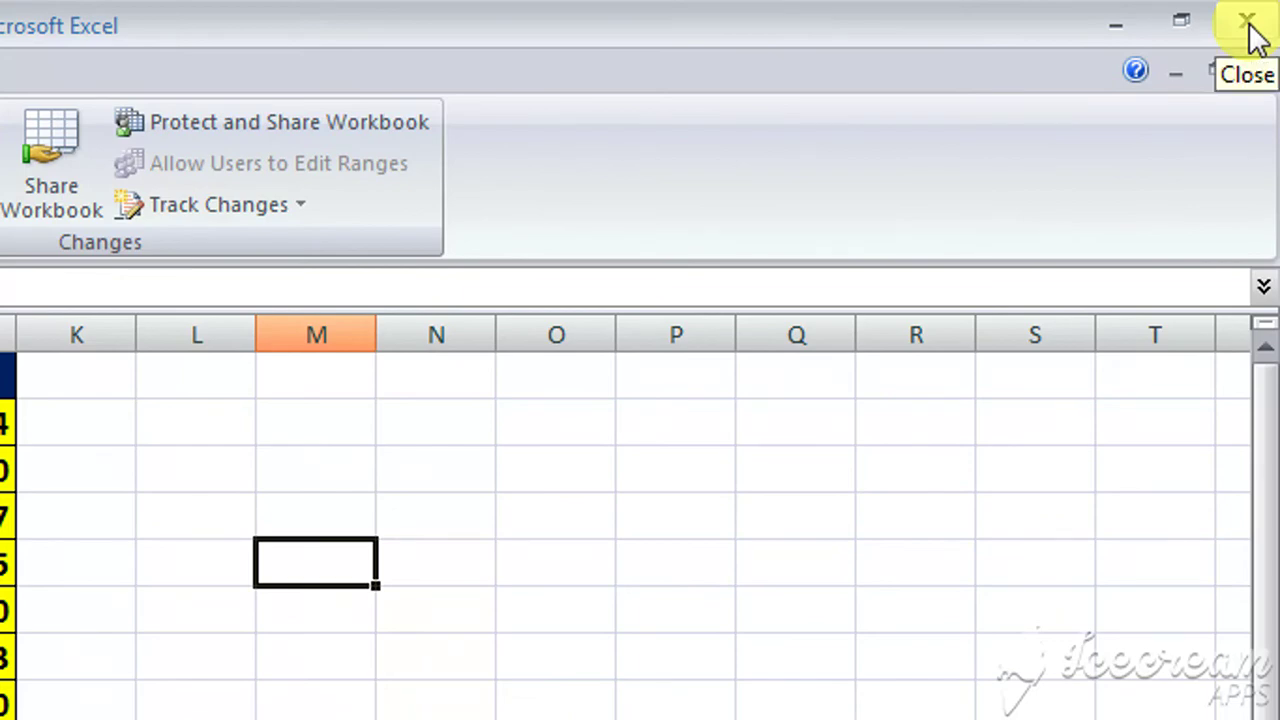
{"action": "left_click", "coordinate": [1260, 70]}
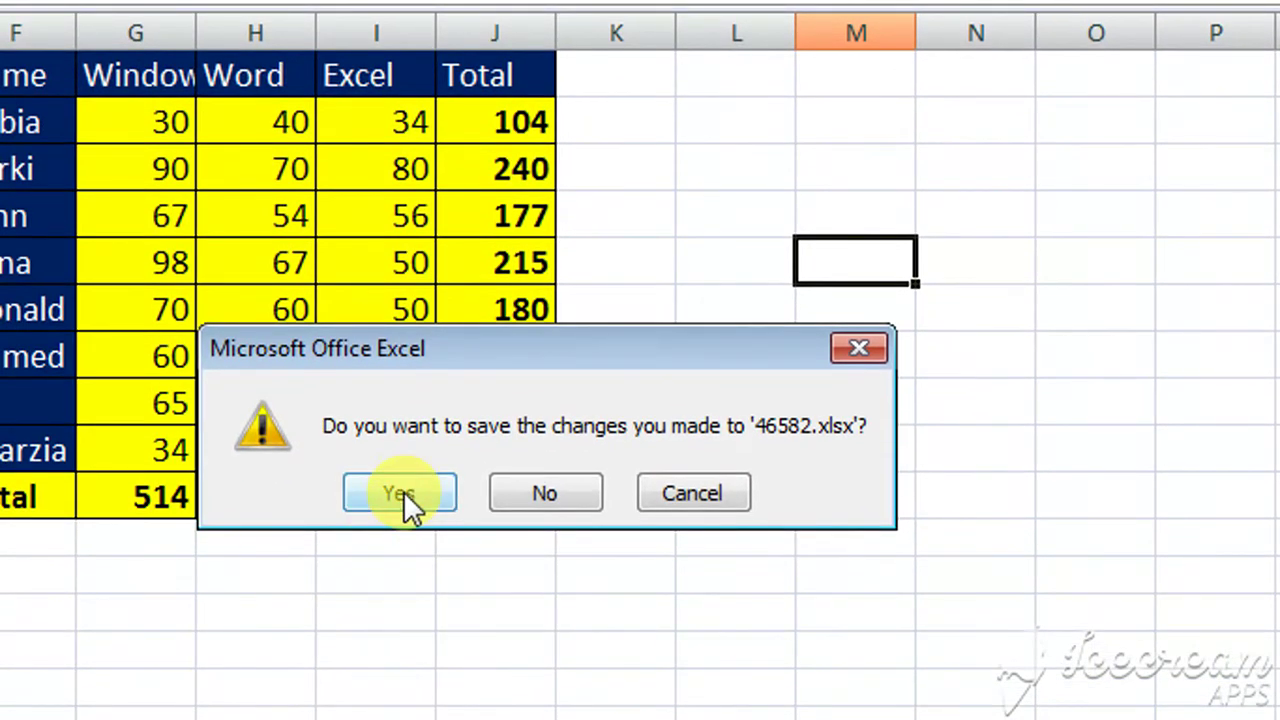
{"action": "left_click", "coordinate": [406, 497]}
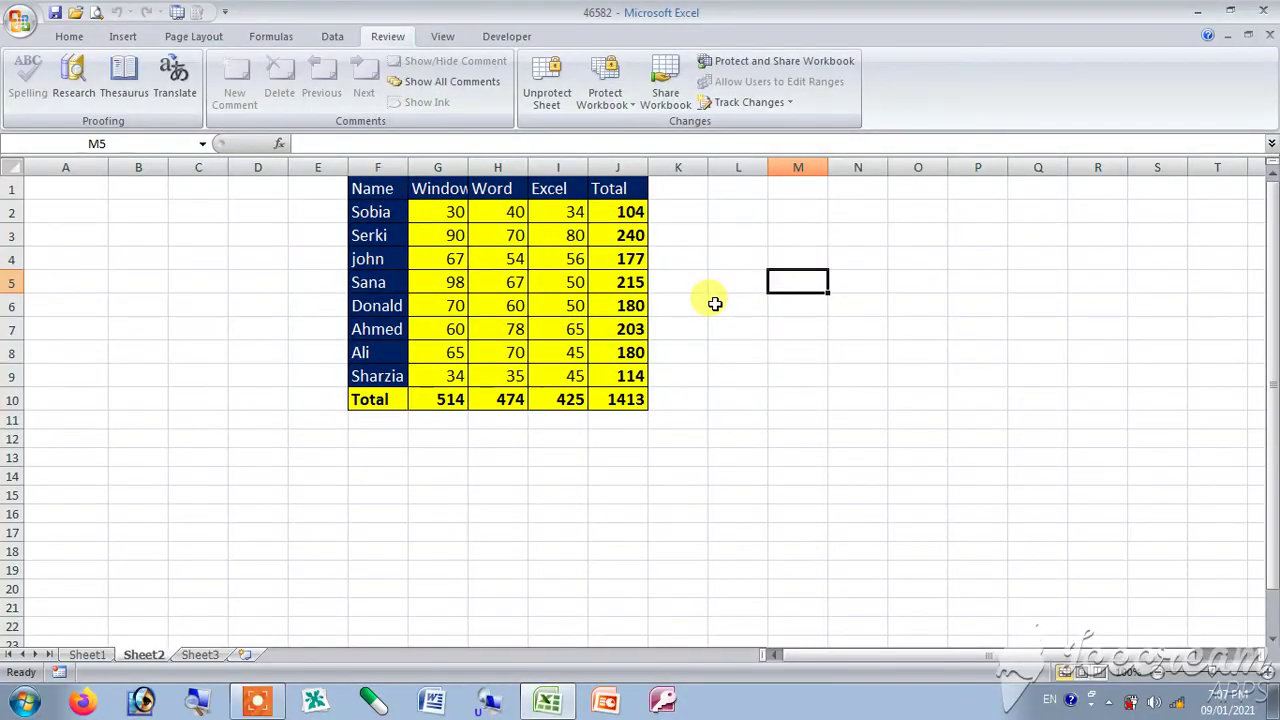
{"action": "left_click", "coordinate": [720, 302]}
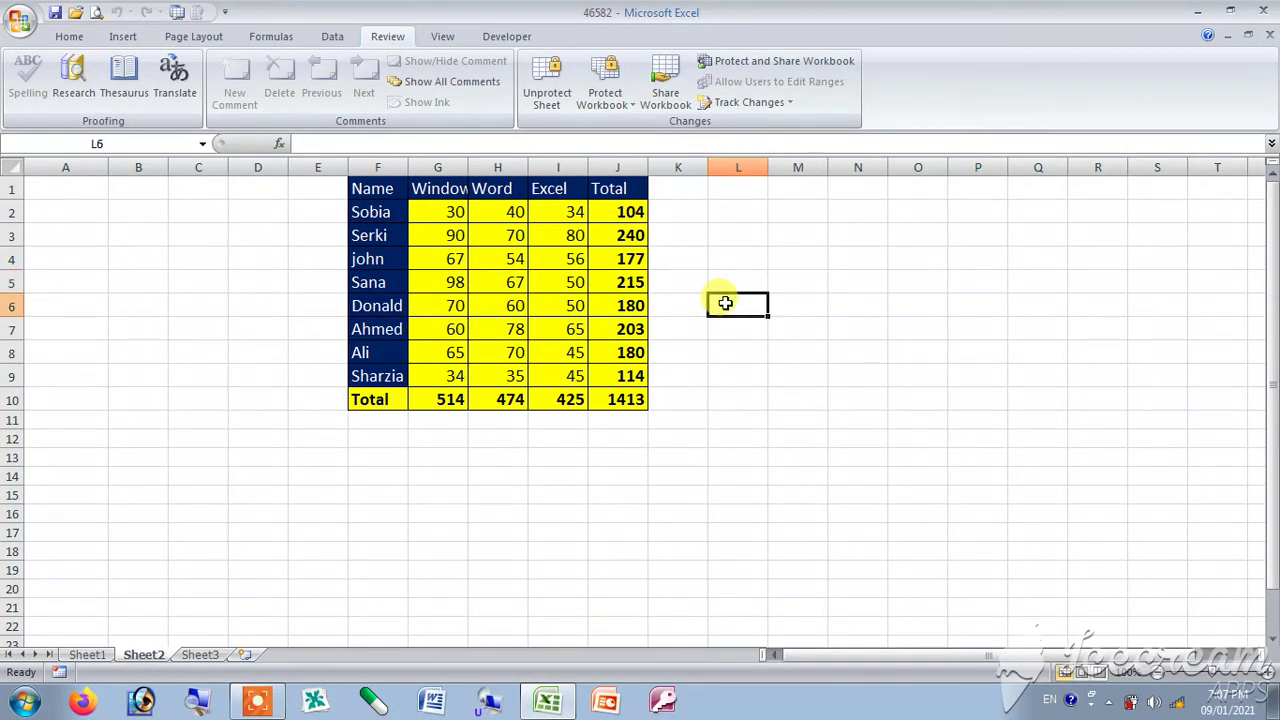
{"action": "double_click", "coordinate": [728, 311]}
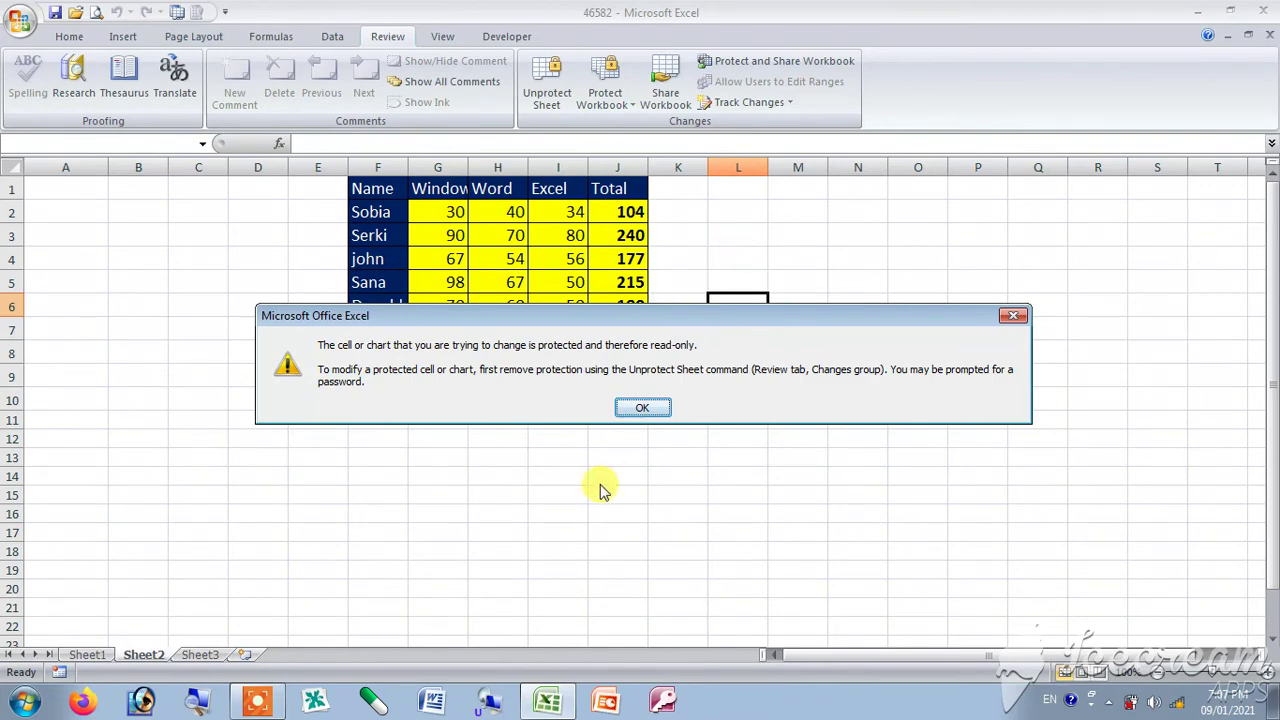
{"action": "left_click", "coordinate": [645, 407]}
{"action": "left_click", "coordinate": [765, 443]}
{"action": "double_click", "coordinate": [765, 443]}
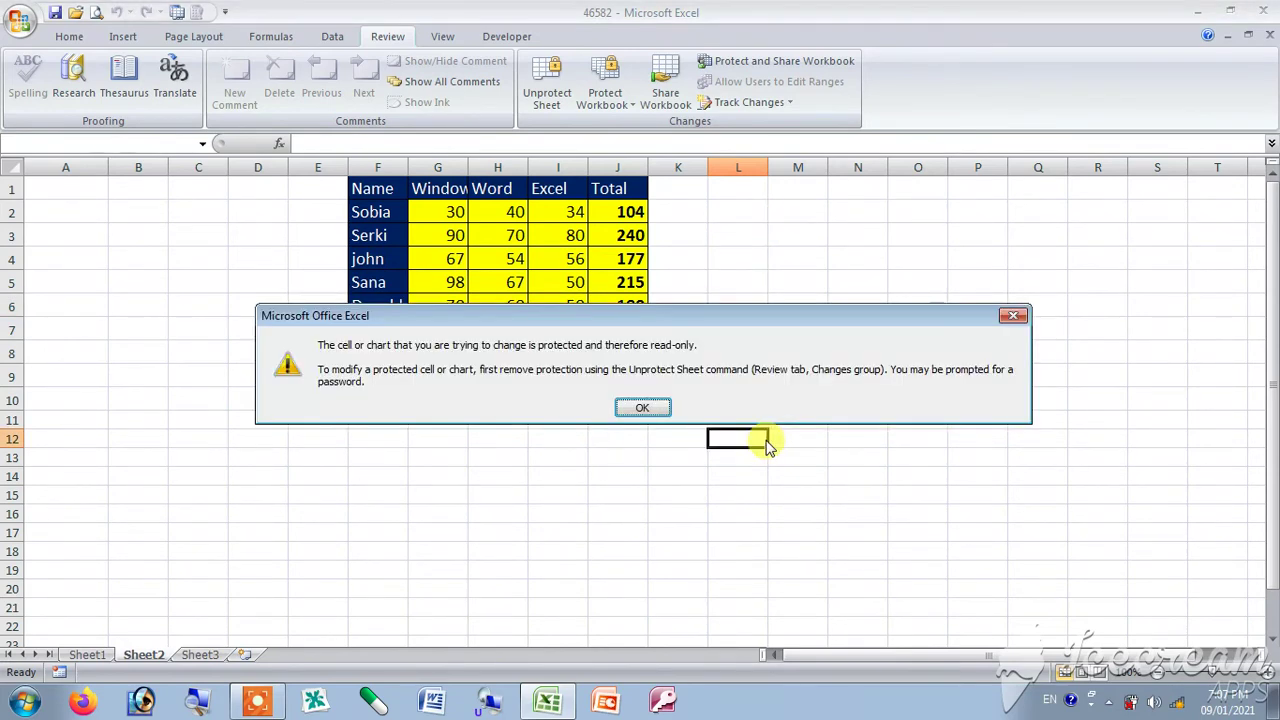
{"action": "left_click", "coordinate": [645, 408]}
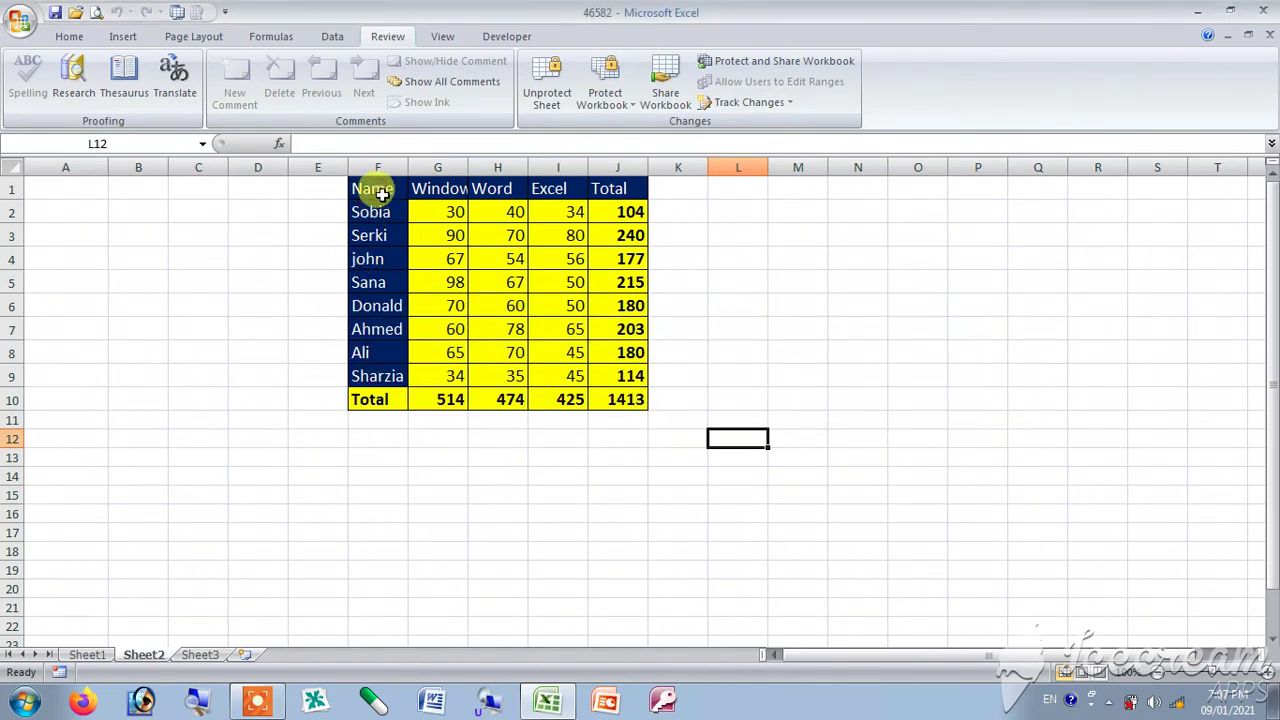
{"action": "left_click", "coordinate": [393, 259]}
{"action": "double_click", "coordinate": [393, 259]}
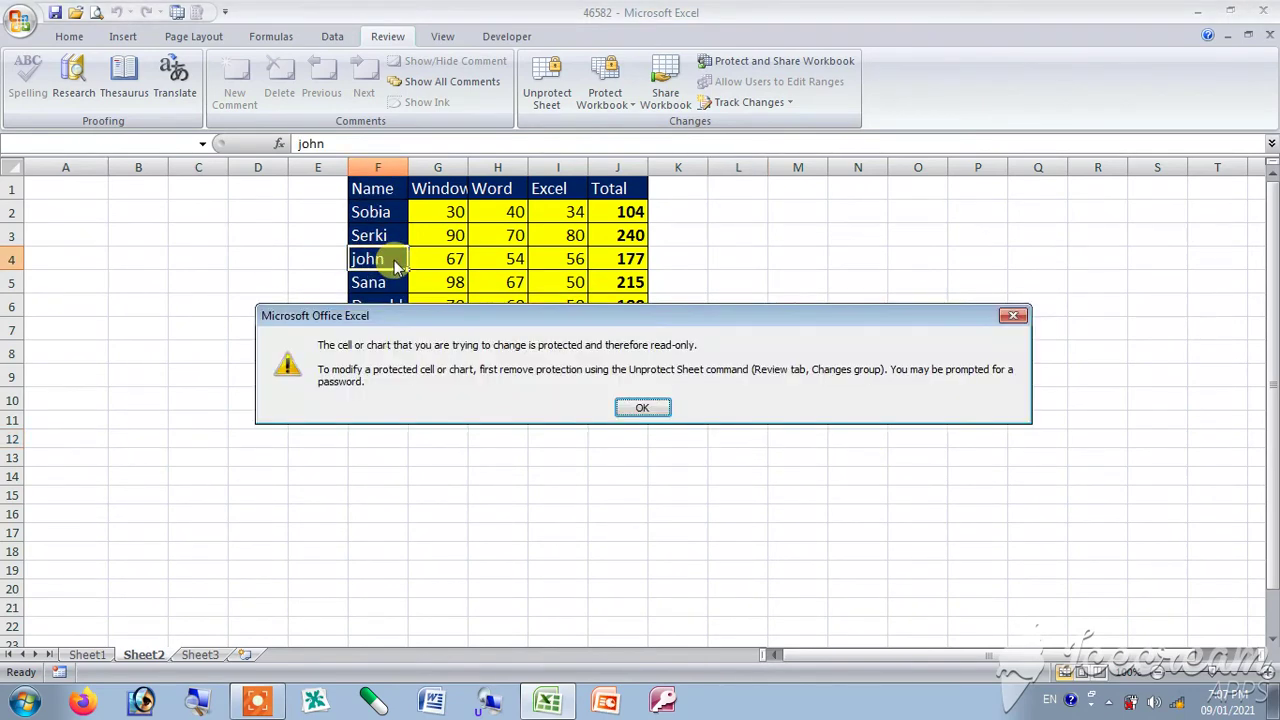
{"action": "left_click", "coordinate": [655, 404]}
{"action": "left_click", "coordinate": [632, 284]}
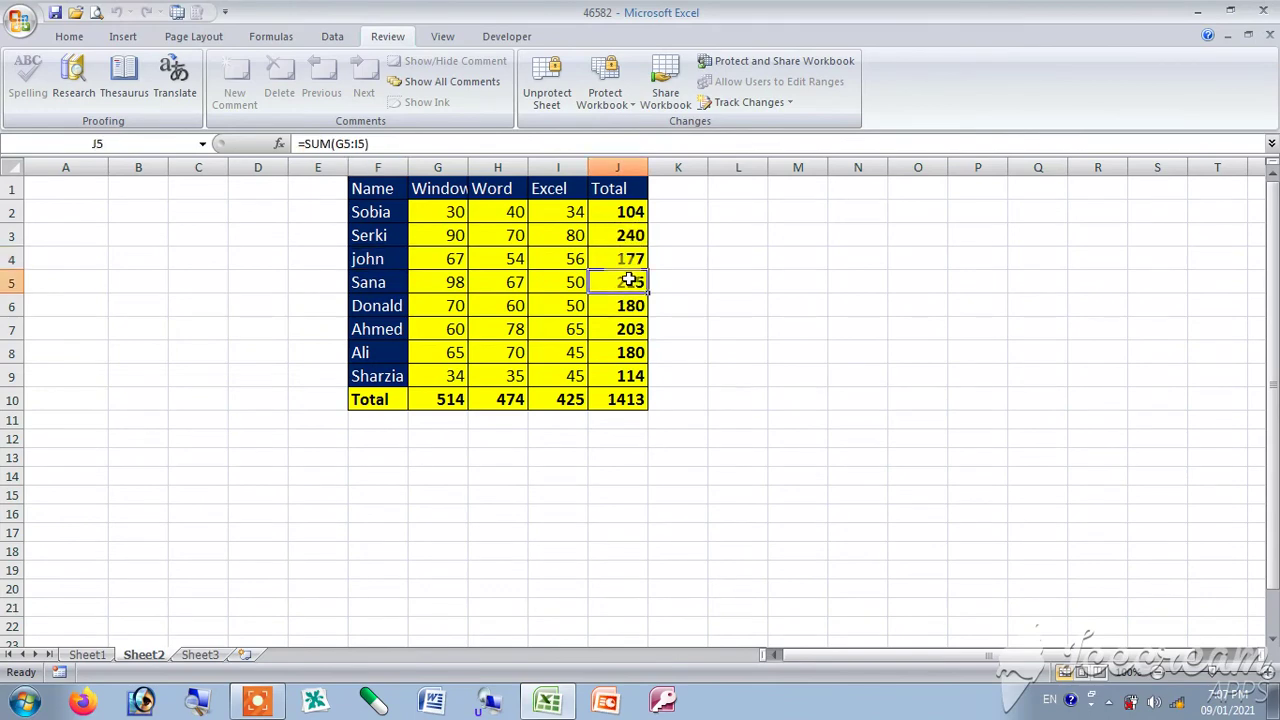
{"action": "double_click", "coordinate": [632, 284]}
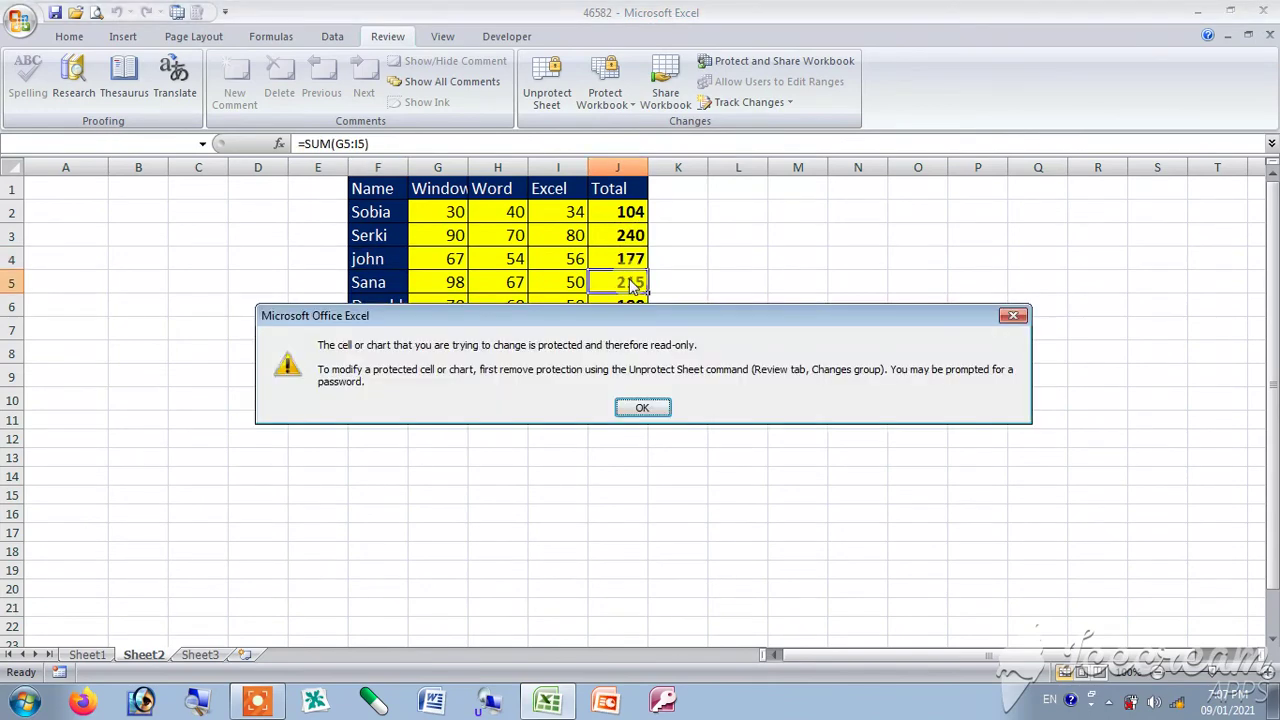
{"action": "left_click", "coordinate": [652, 405]}
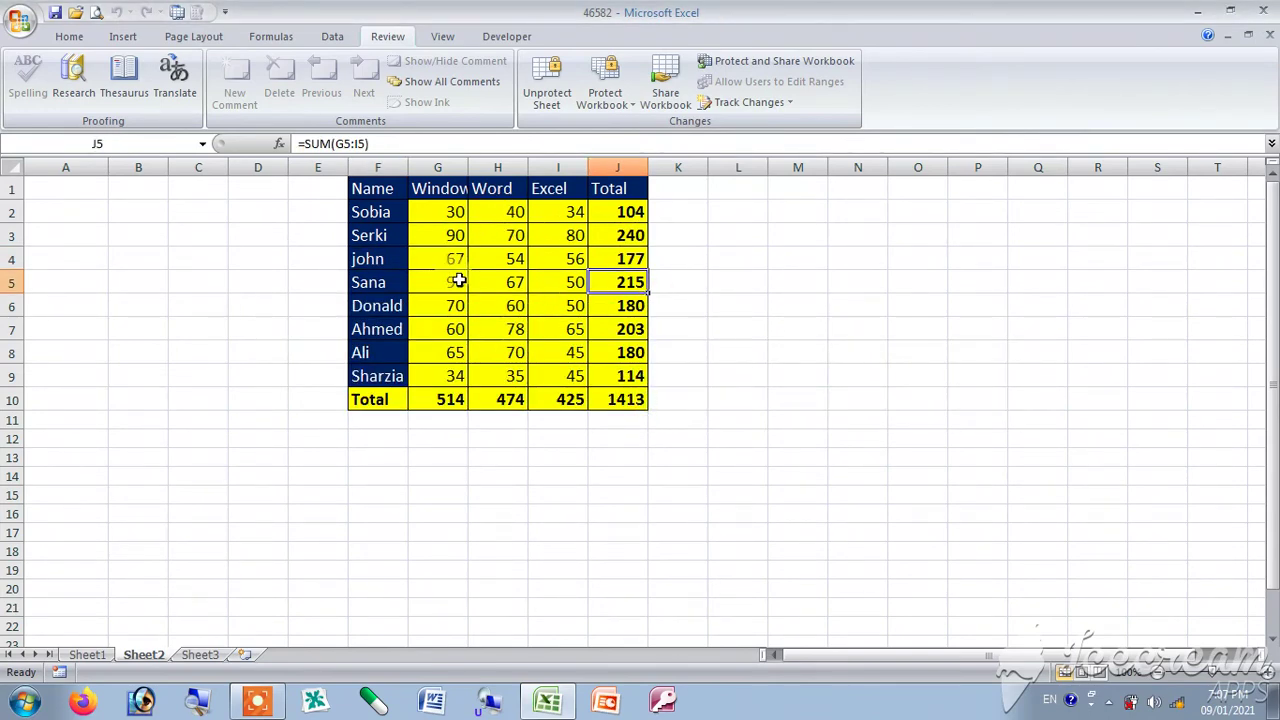
{"action": "left_click", "coordinate": [448, 218]}
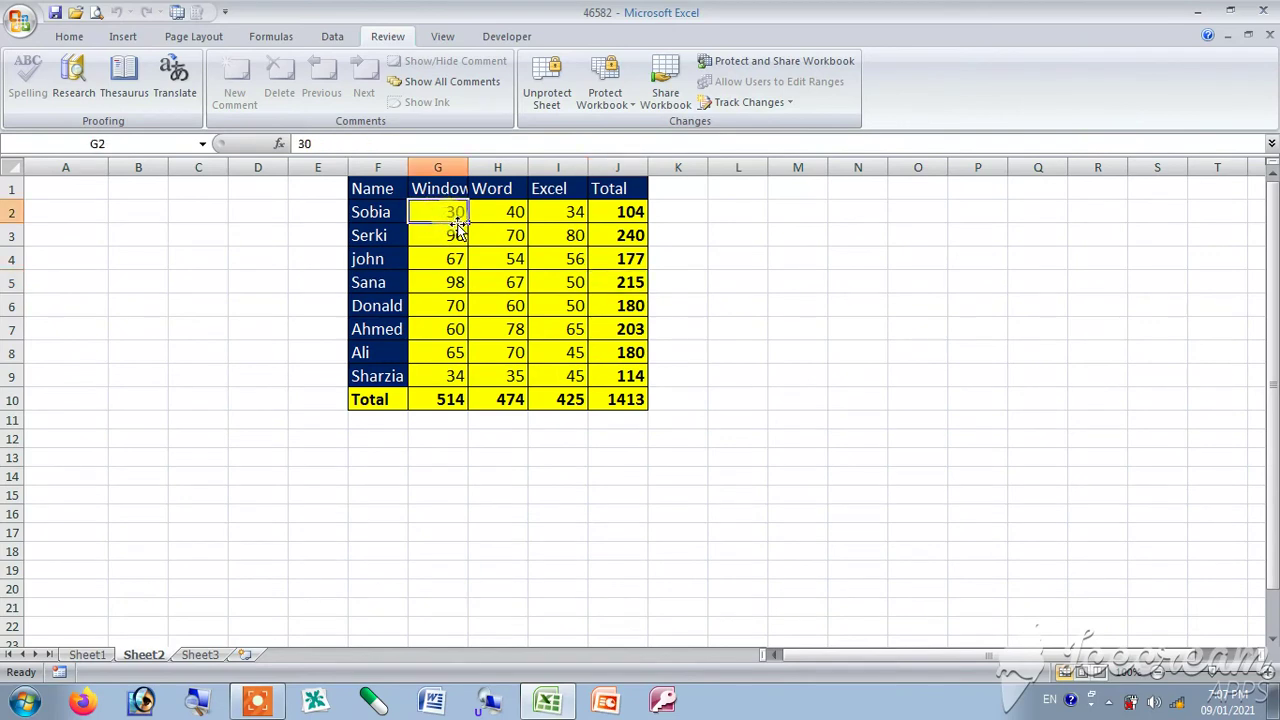
Unlock the score range by entering its password when editing G2.
{"action": "double_click", "coordinate": [457, 221]}
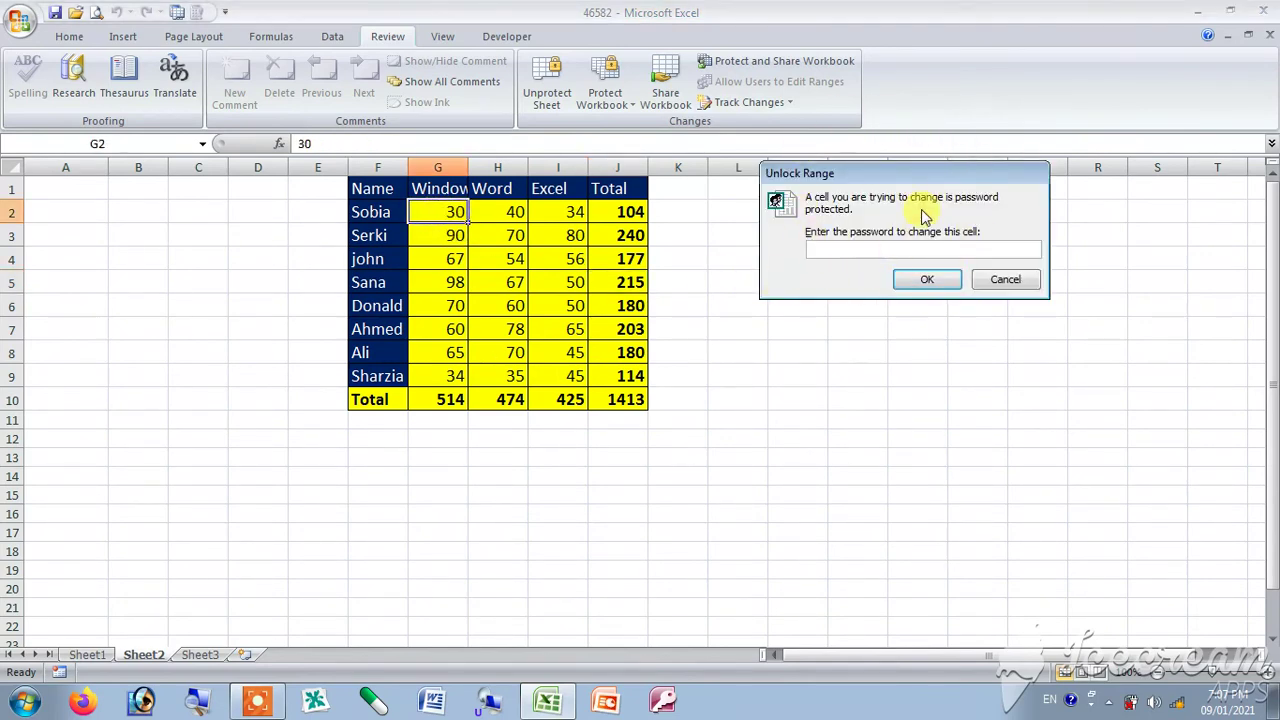
{"action": "left_click_drag", "start_coordinate": [912, 175], "coordinate": [788, 206]}
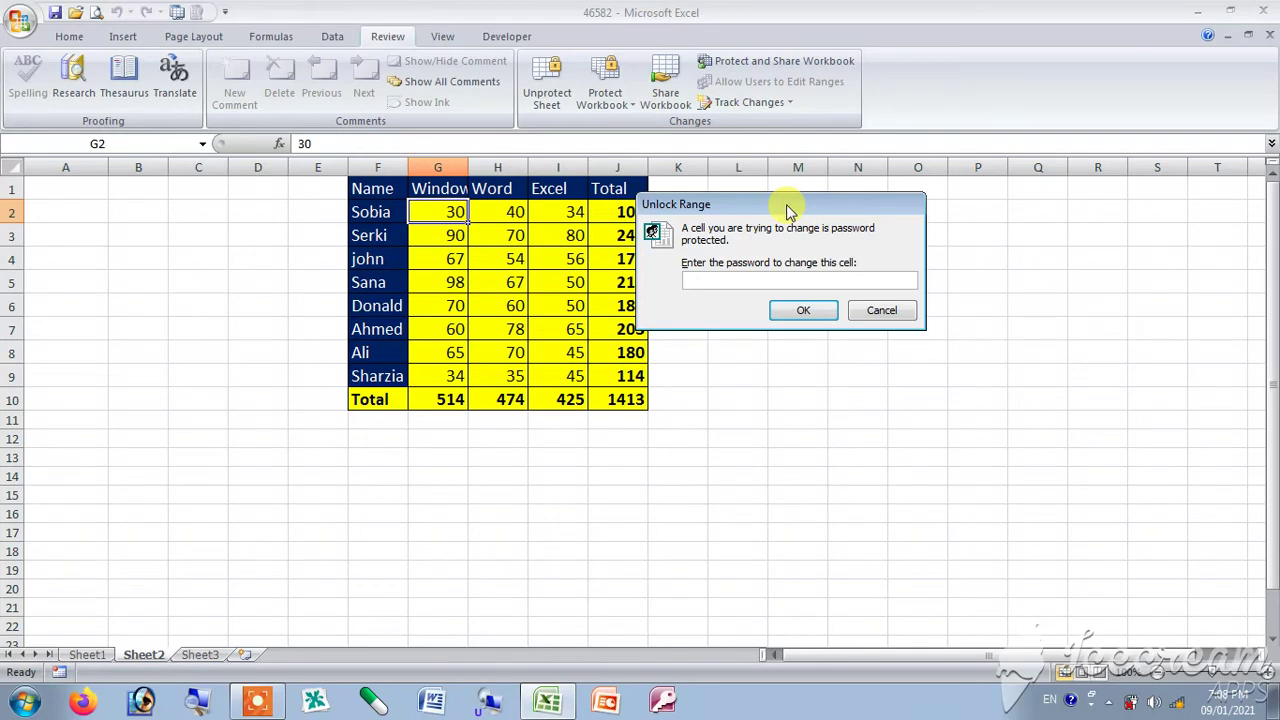
{"action": "key", "text": "Return"}
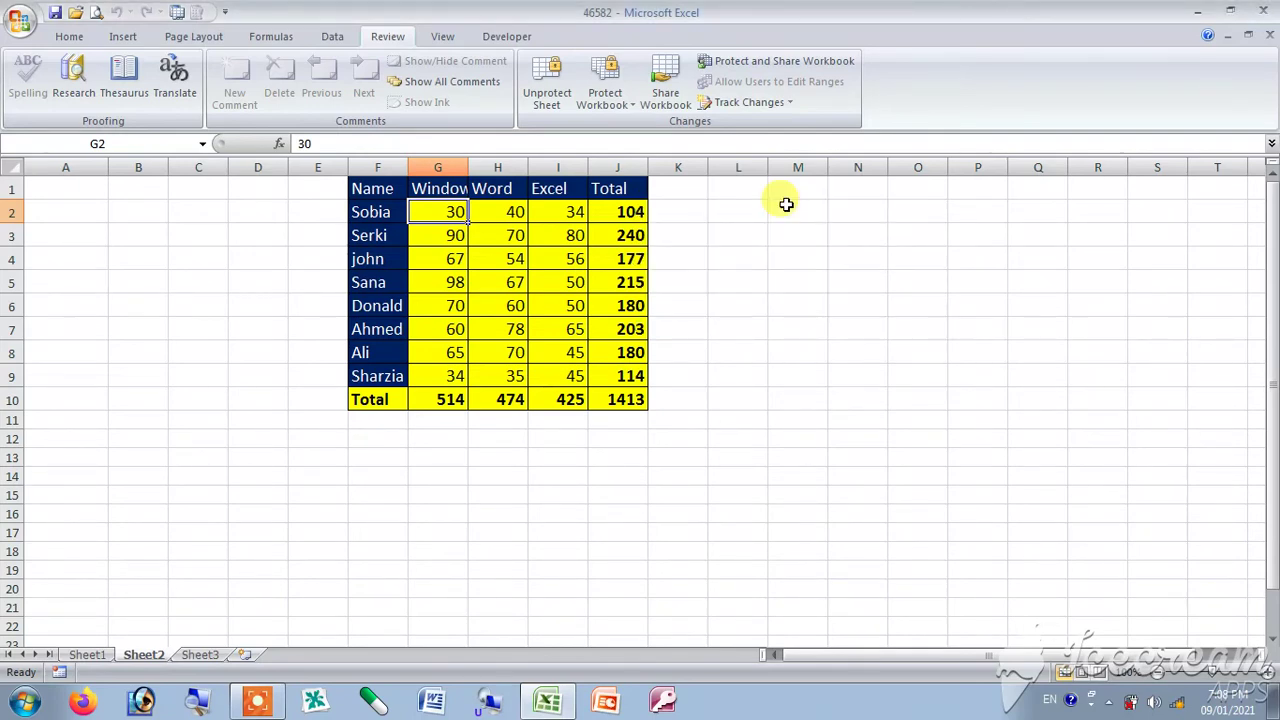
Enter 99 in G2 and 80 in H3.
{"action": "type", "text": "99"}
{"action": "key", "text": "Return"}
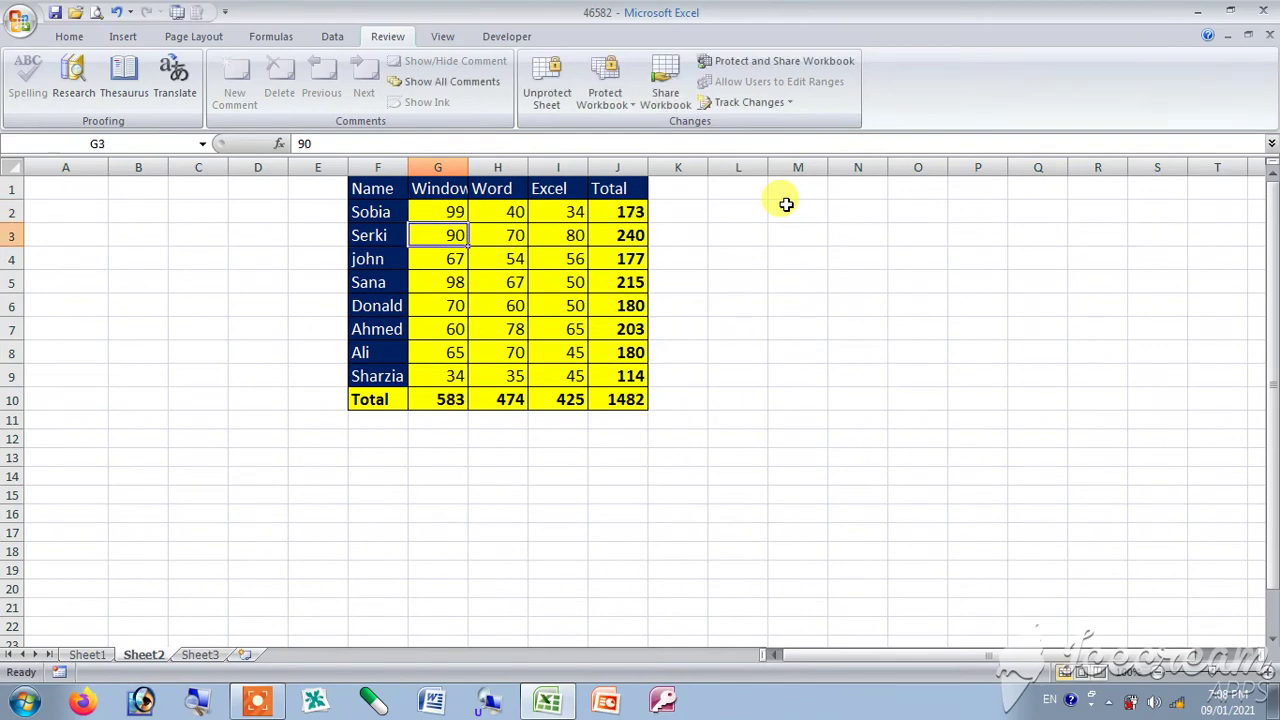
{"action": "key", "text": "Right"}
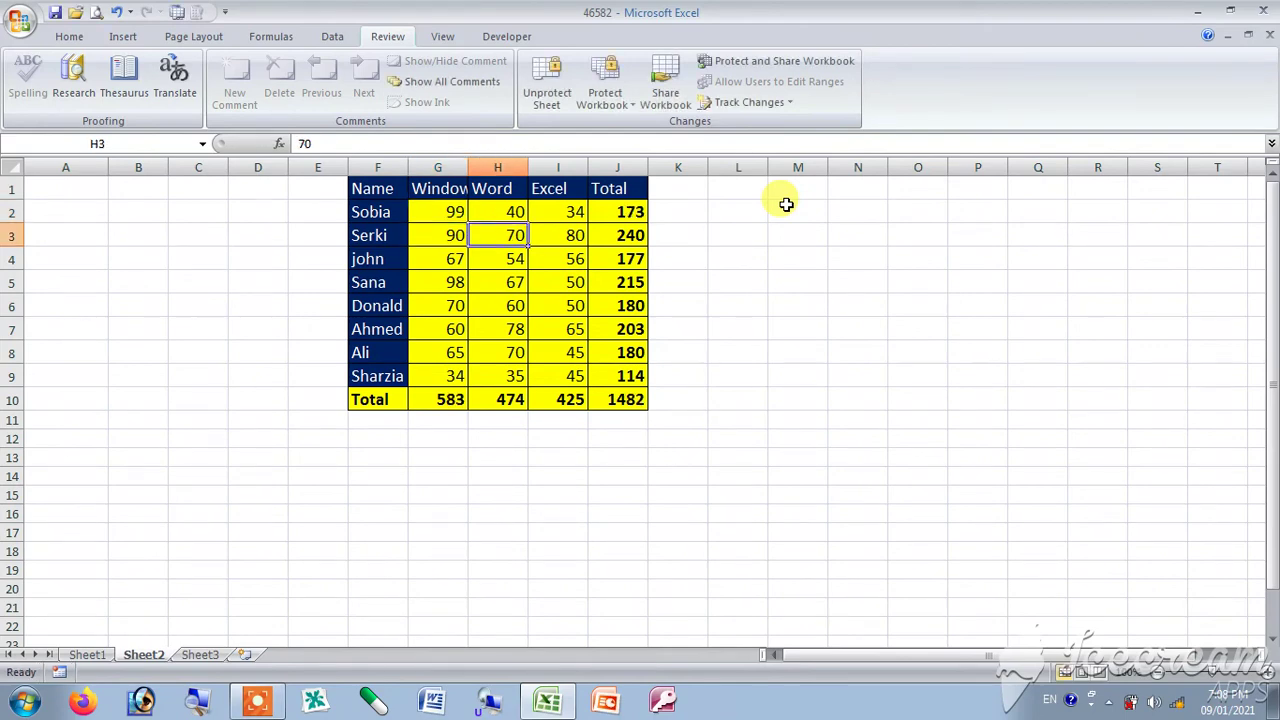
{"action": "type", "text": "80"}
{"action": "key", "text": "Return"}
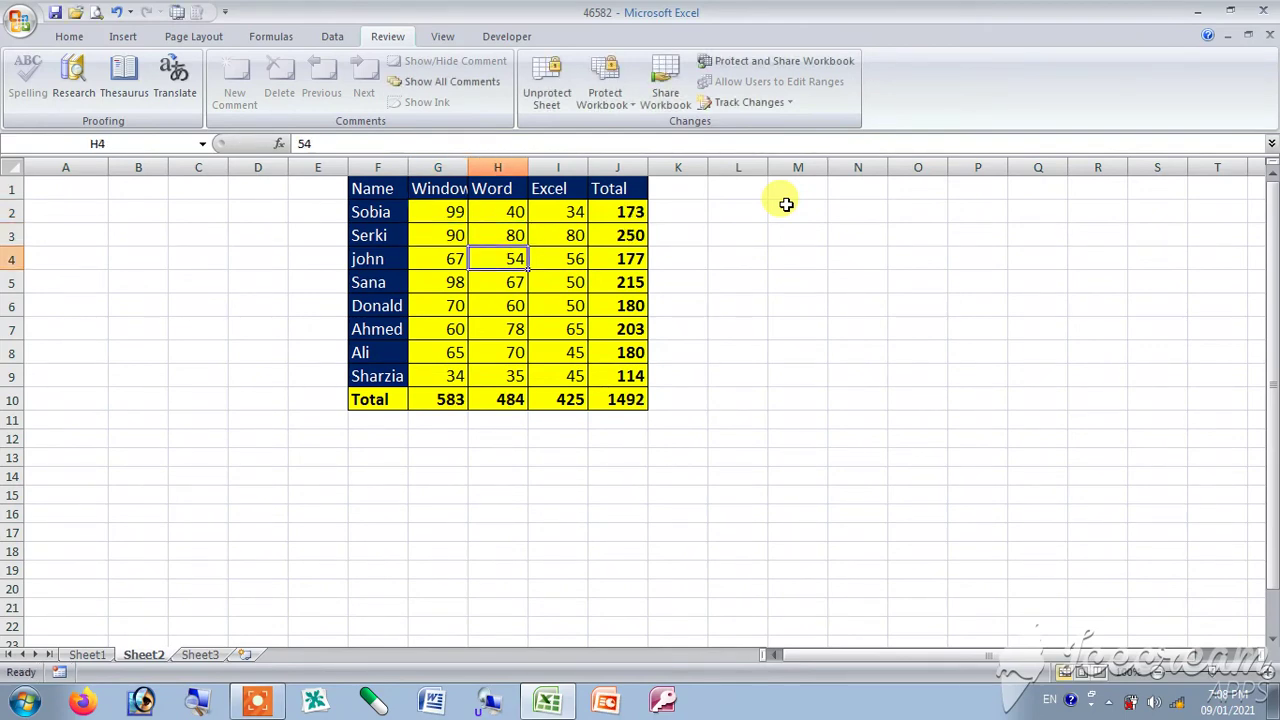